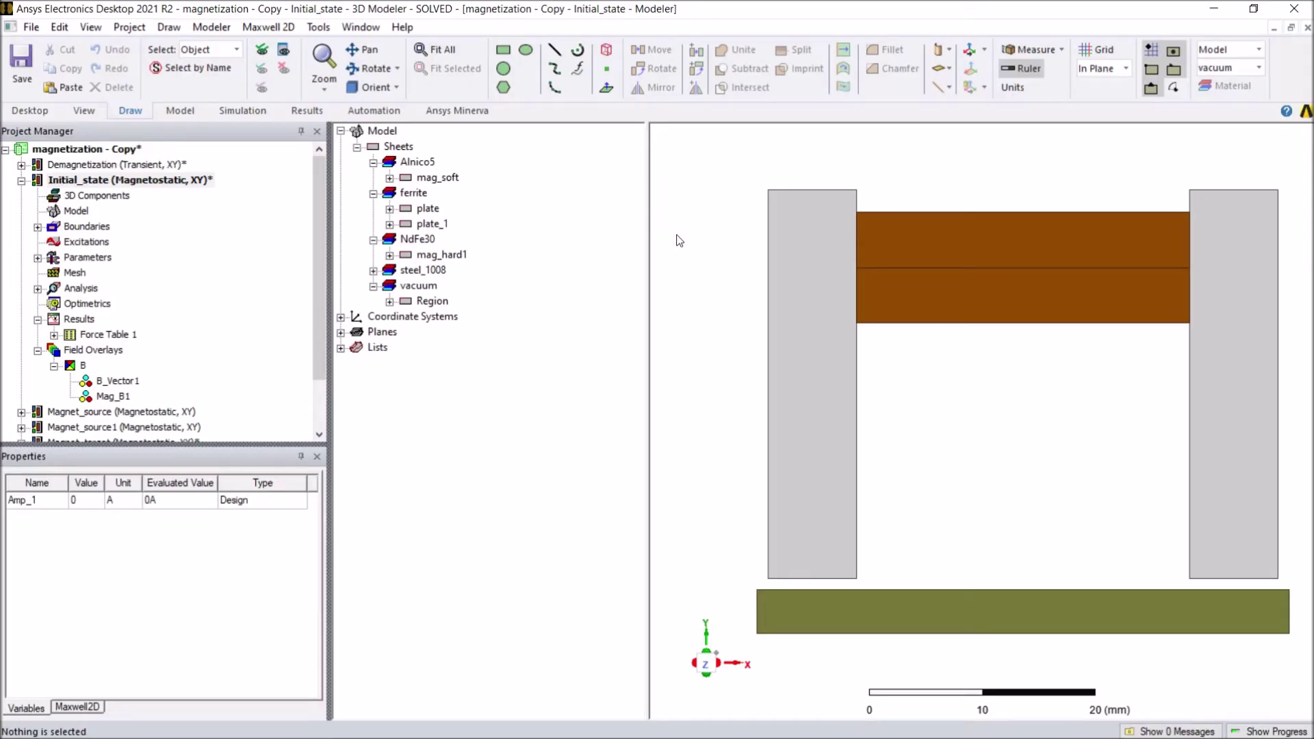
Inspect the mag_soft and mag_hard1 magnet sheets, both ferrite plates and the steel bar Rectangle1
click(920, 239)
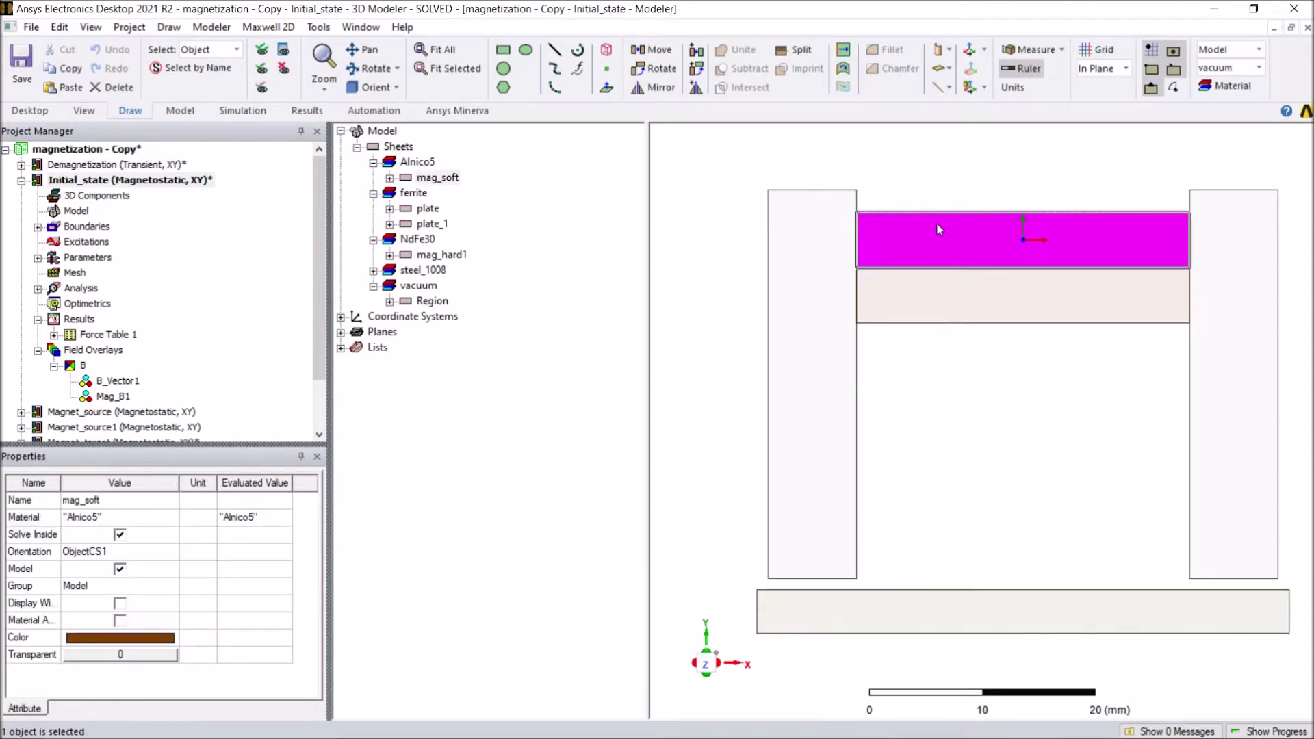
click(939, 312)
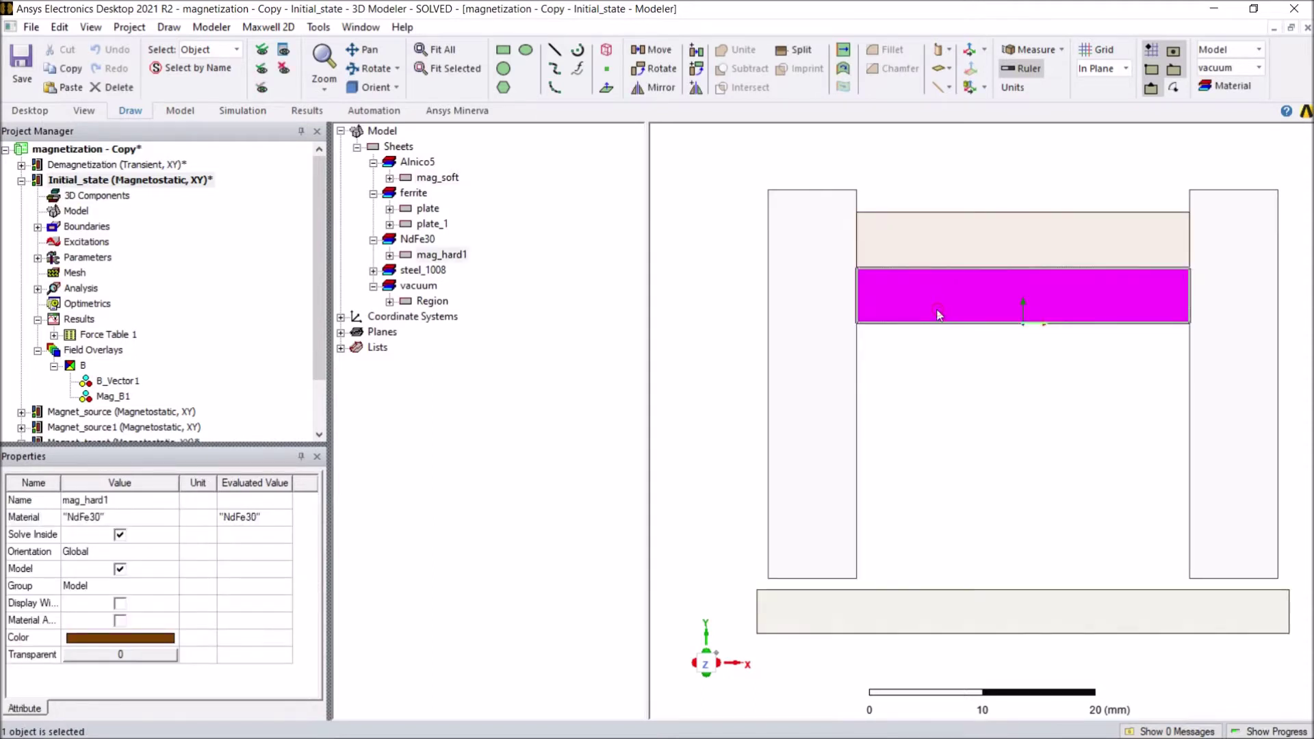
click(795, 336)
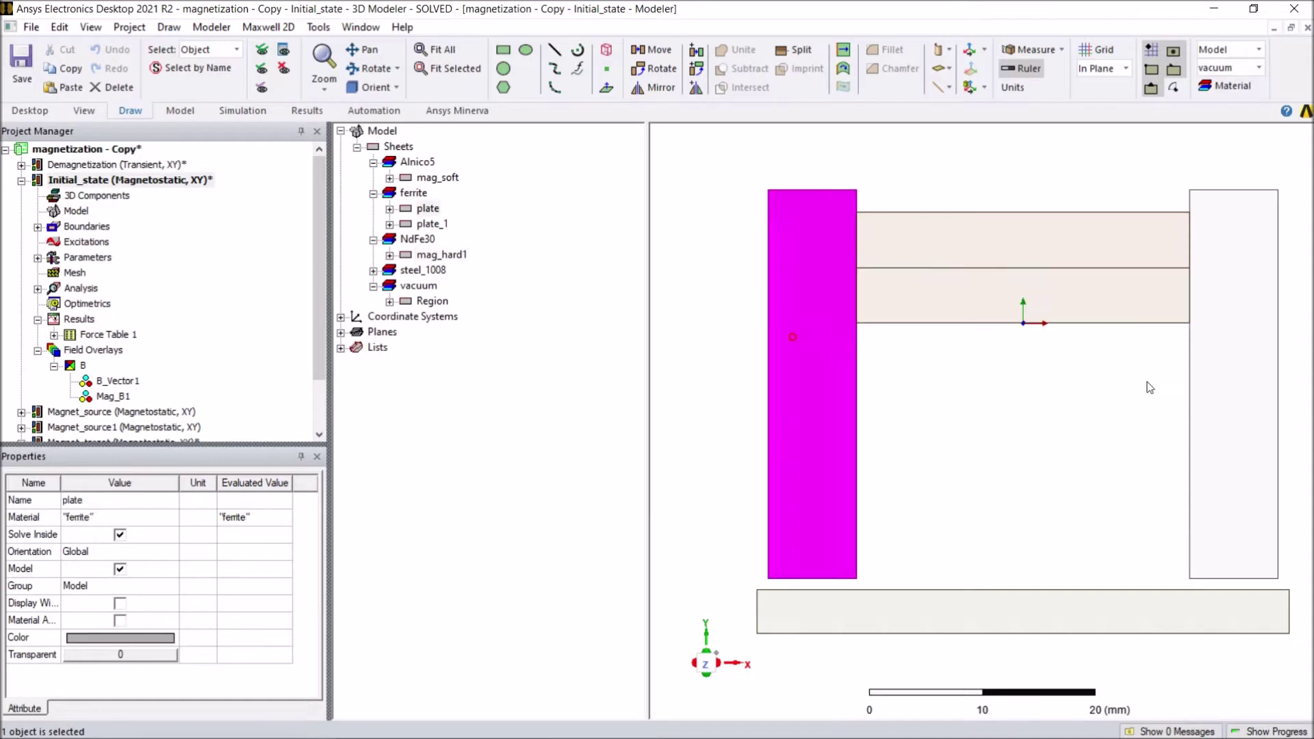
click(1229, 390)
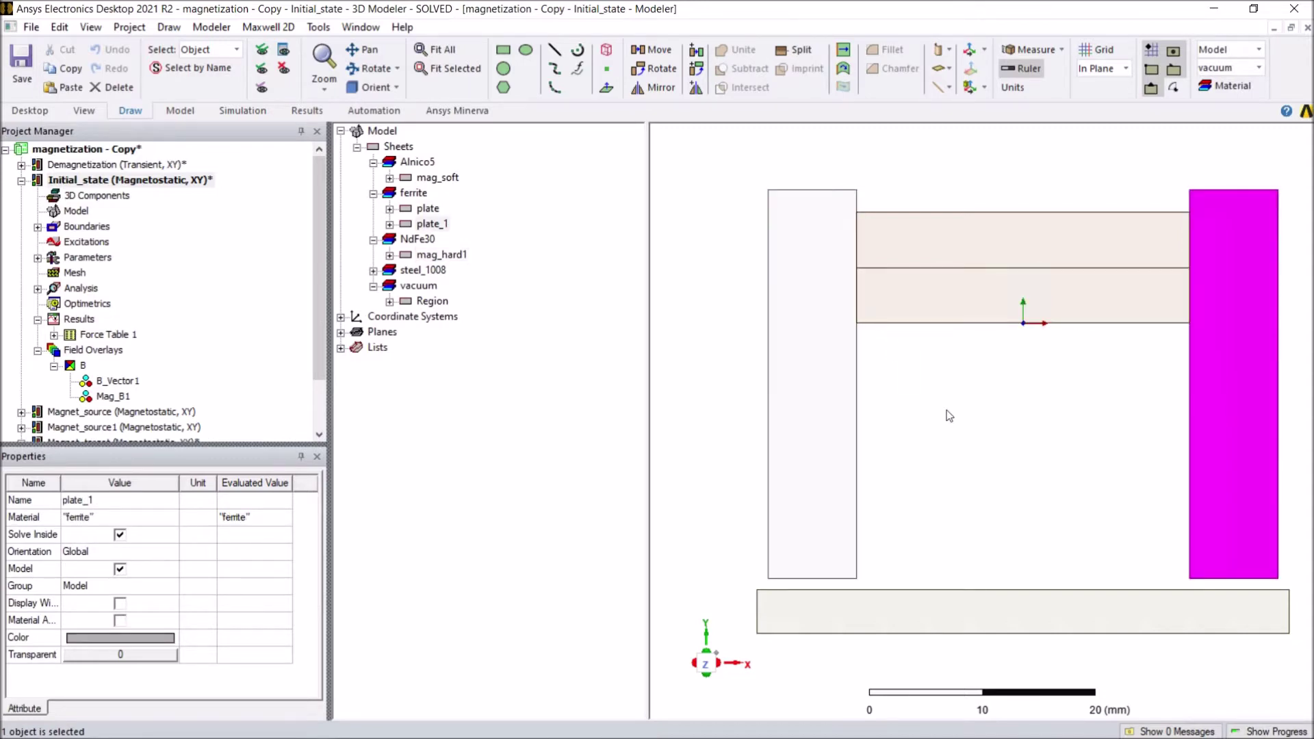
click(933, 610)
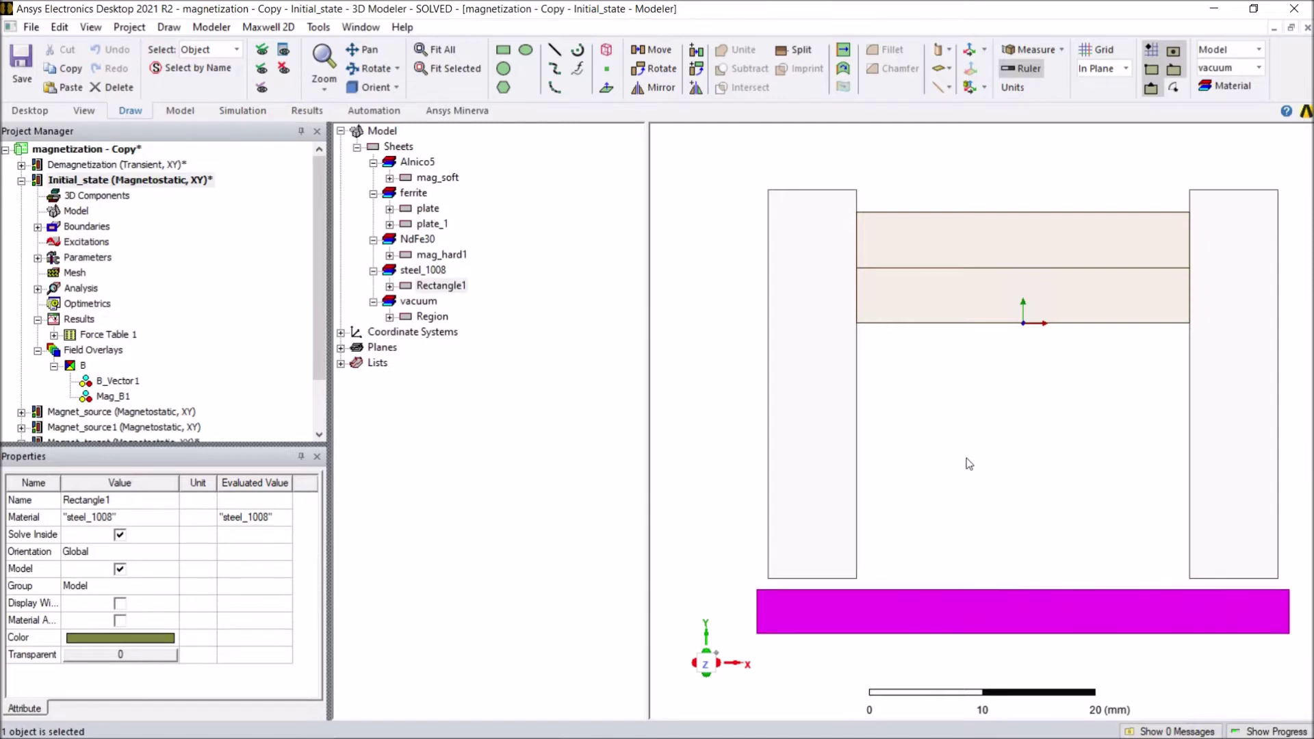
click(698, 230)
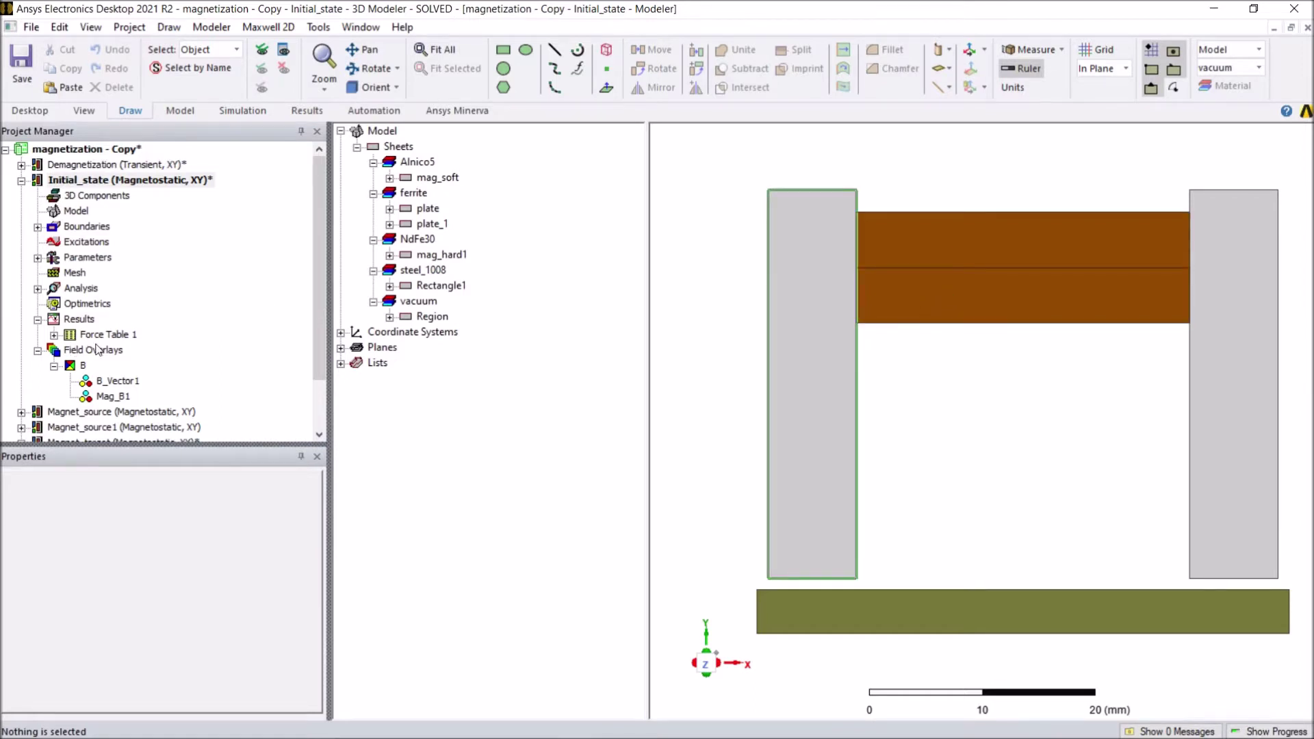
Show B_Vector1 and Mag_B1, then open Force Table 1 (Force_x -55.360867 nN, Force_y 31.464763 uN)
click(110, 381)
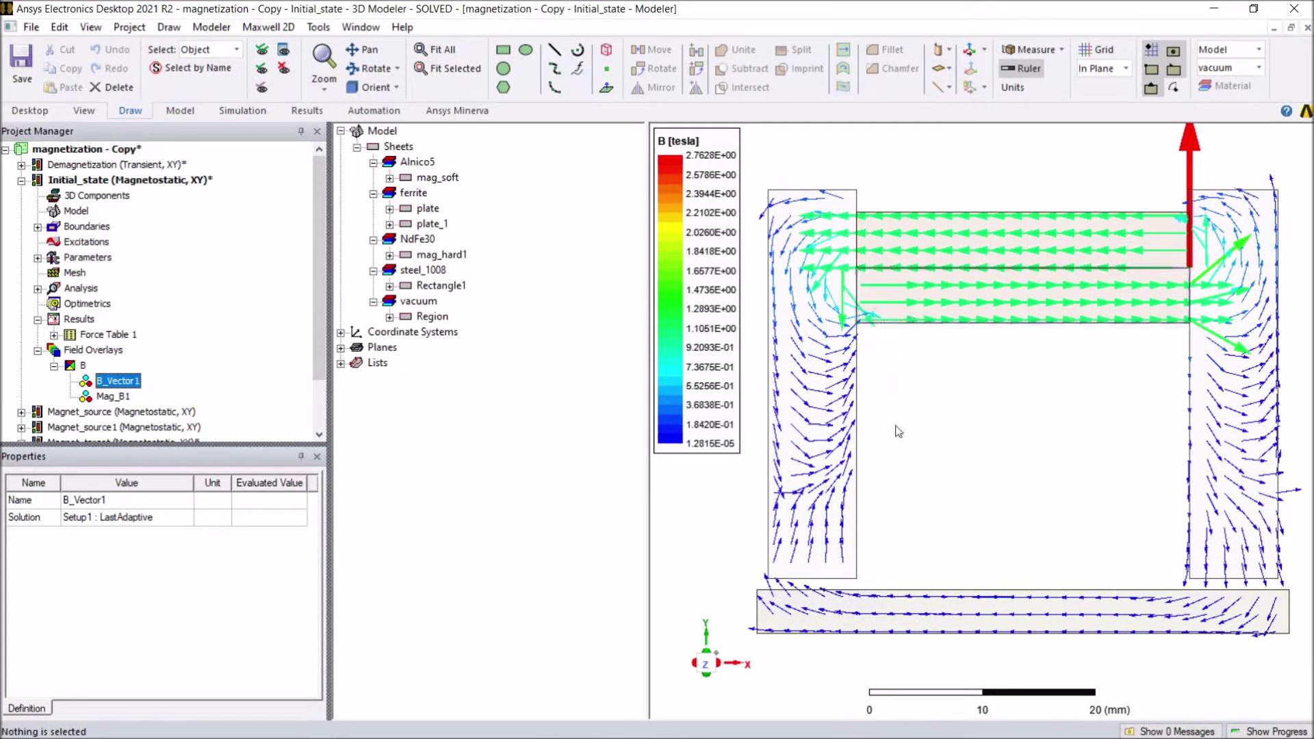
click(115, 397)
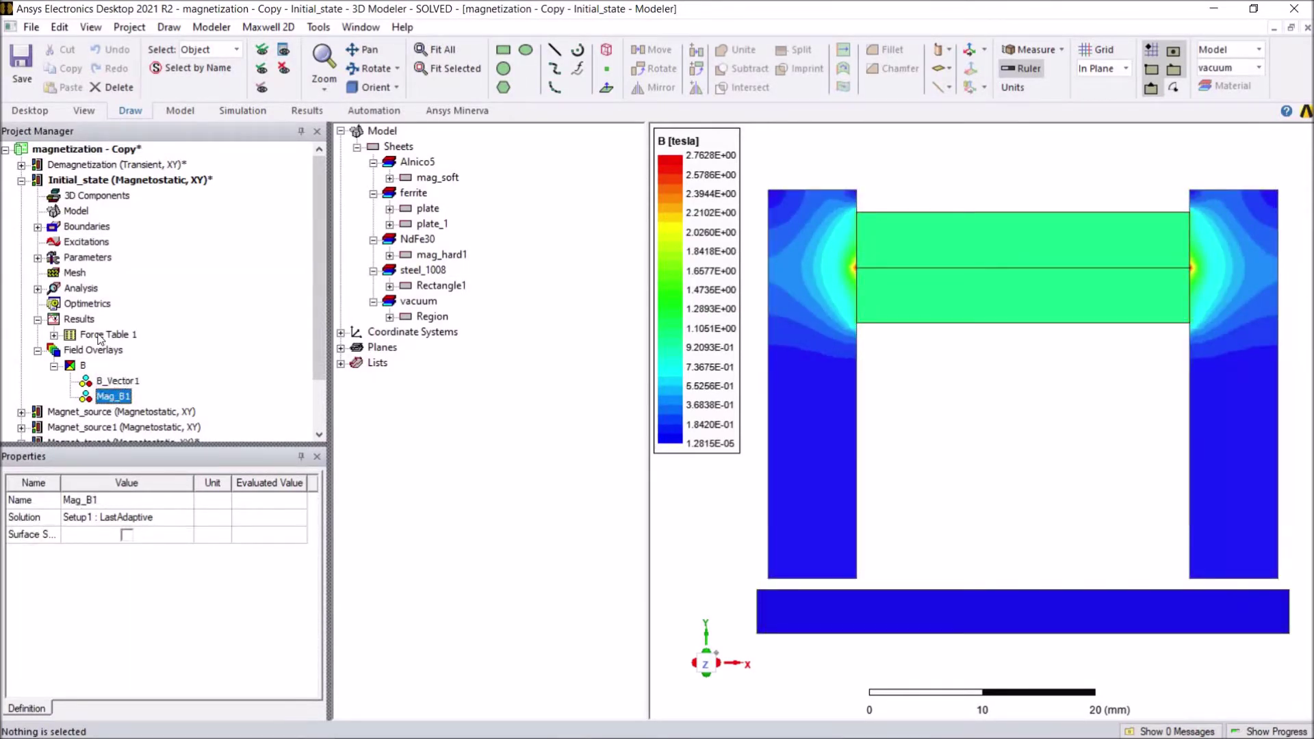
double_click(102, 335)
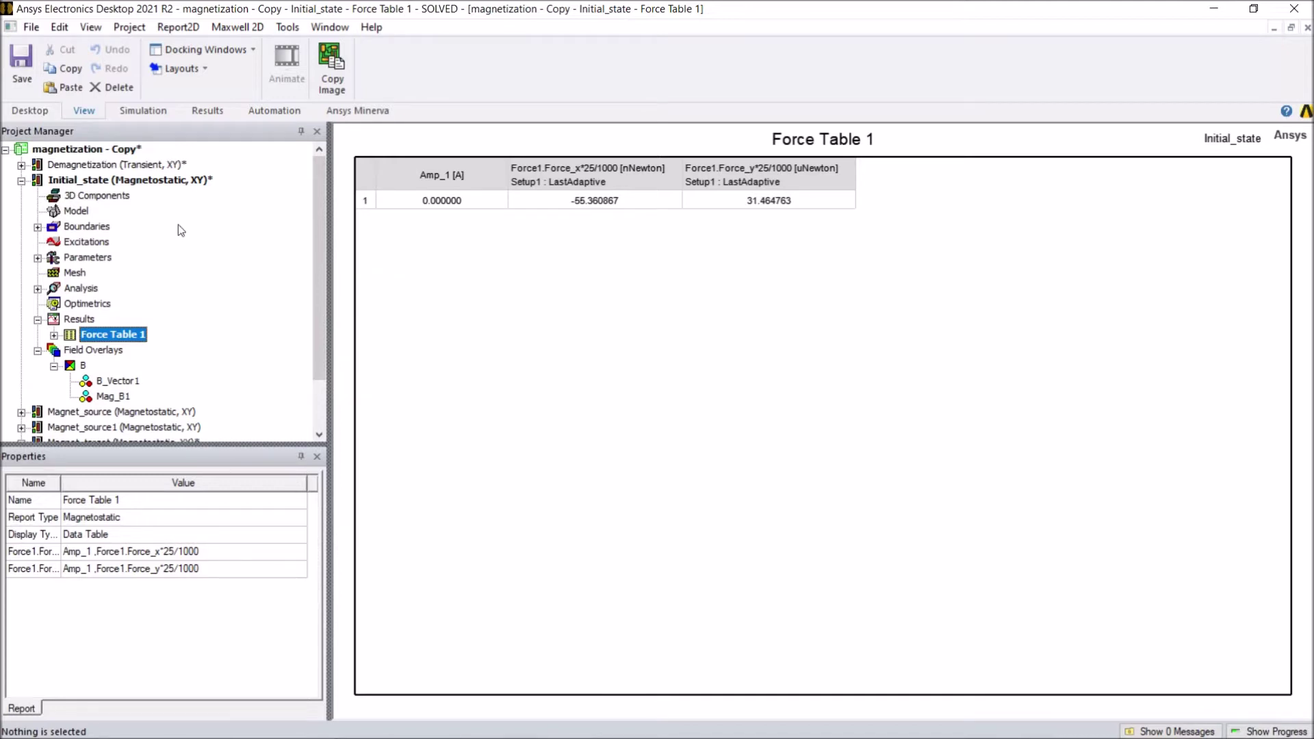
Return to the Initial_state geometry, check mag_soft, collapse the design and switch to Demagnetization
double_click(143, 182)
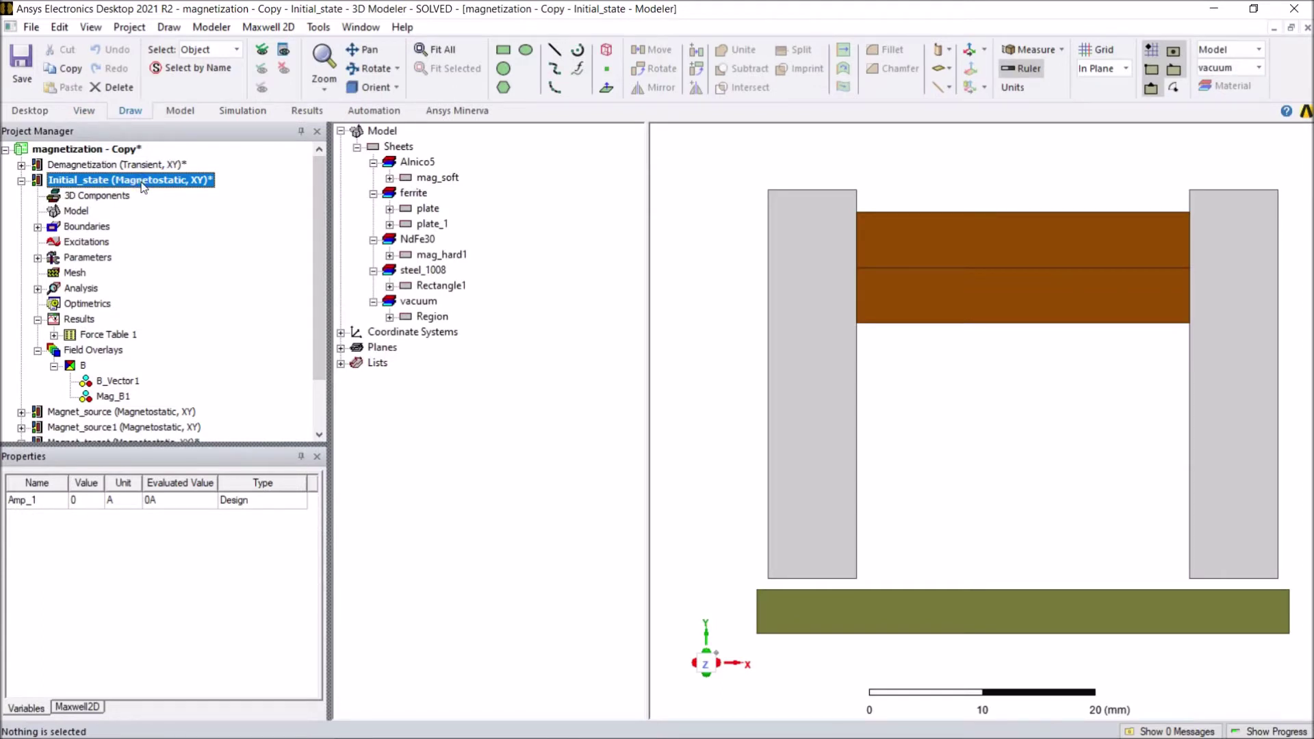
click(678, 229)
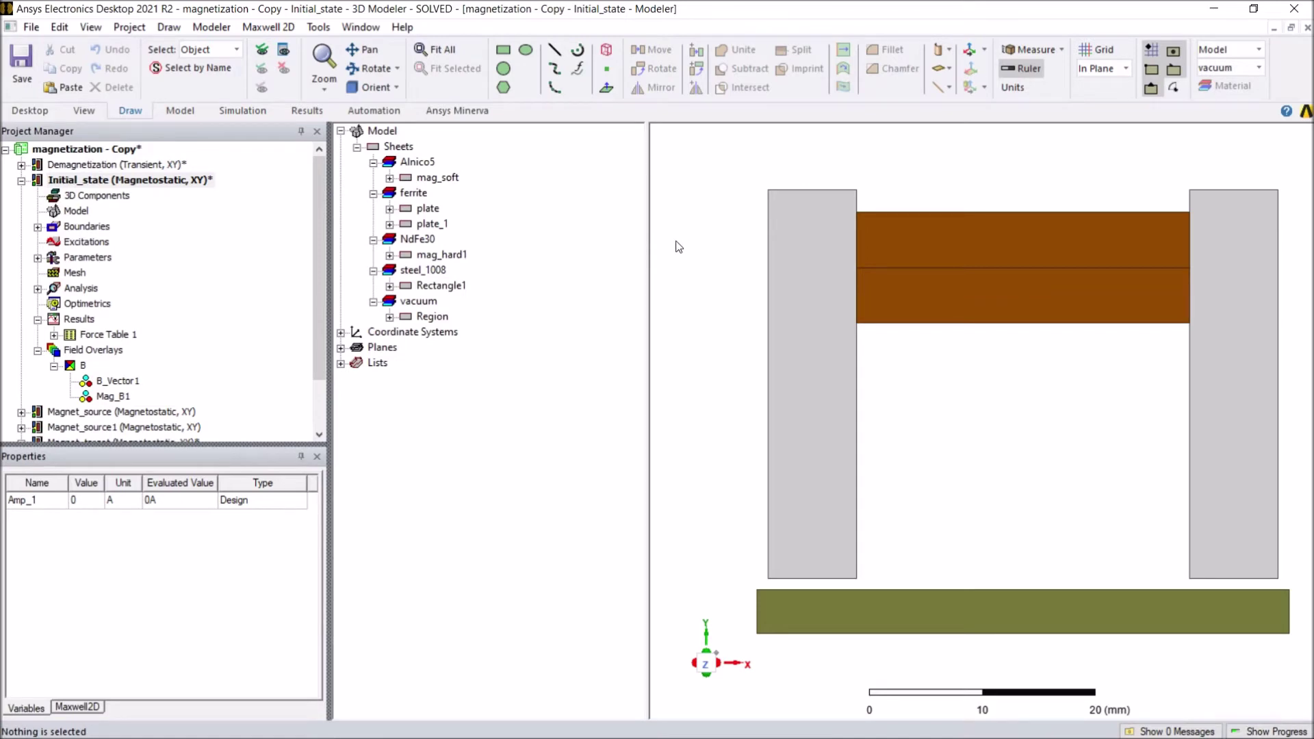
click(954, 245)
click(867, 186)
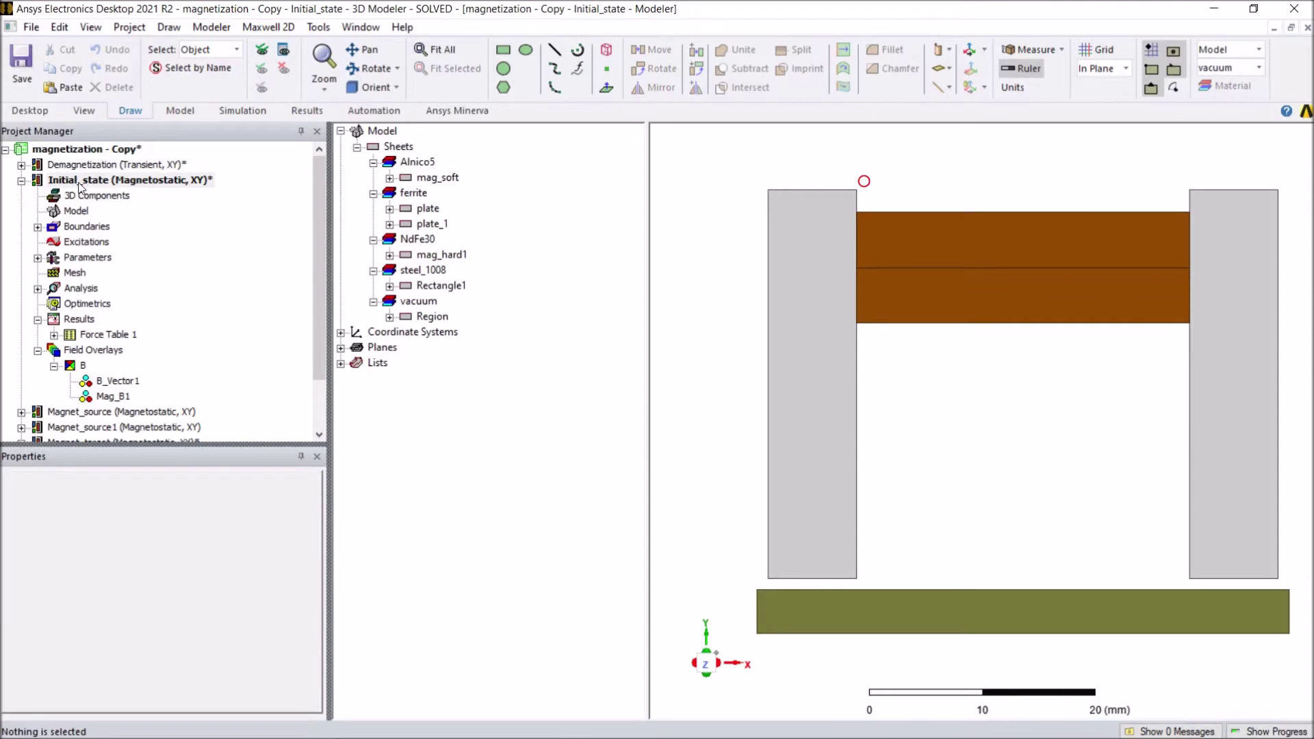
click(22, 181)
click(87, 165)
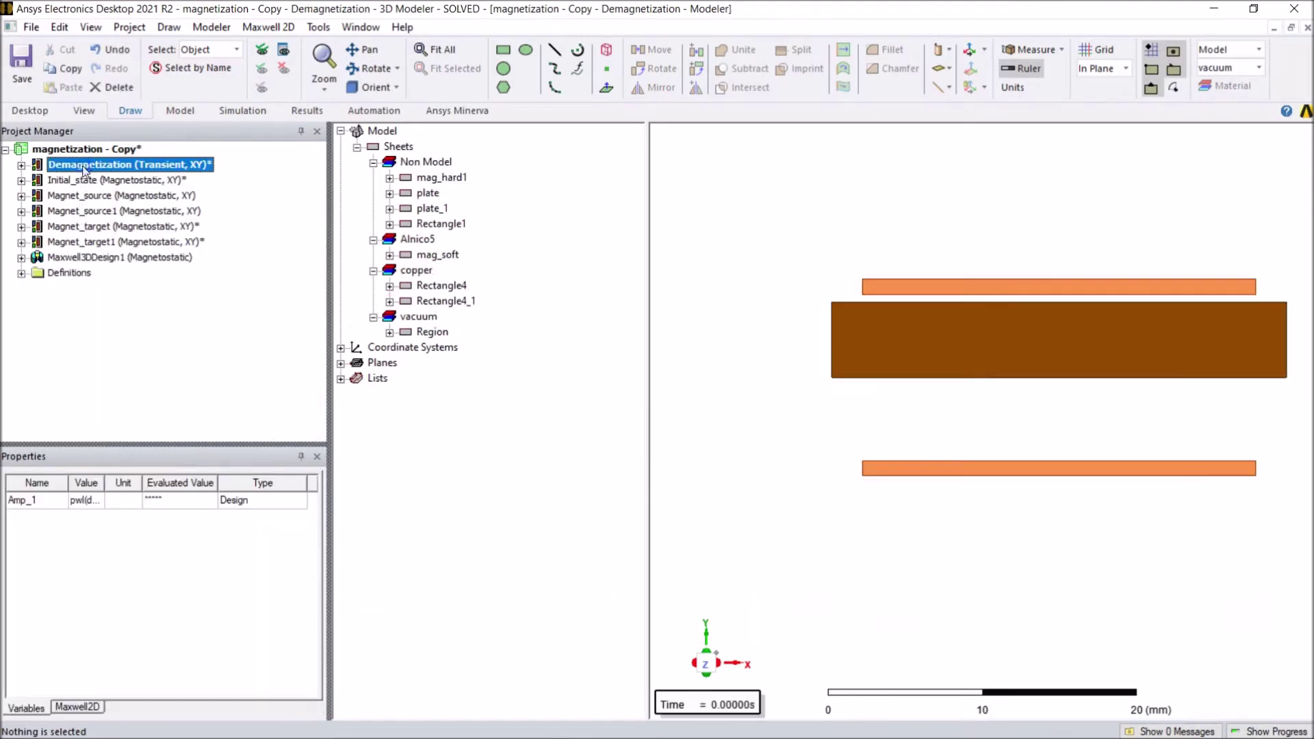
Inspect copper strips Rectangle4 and Rectangle4_1, then read Current1's Amp_1 definition pwl(ds1,time)
click(878, 286)
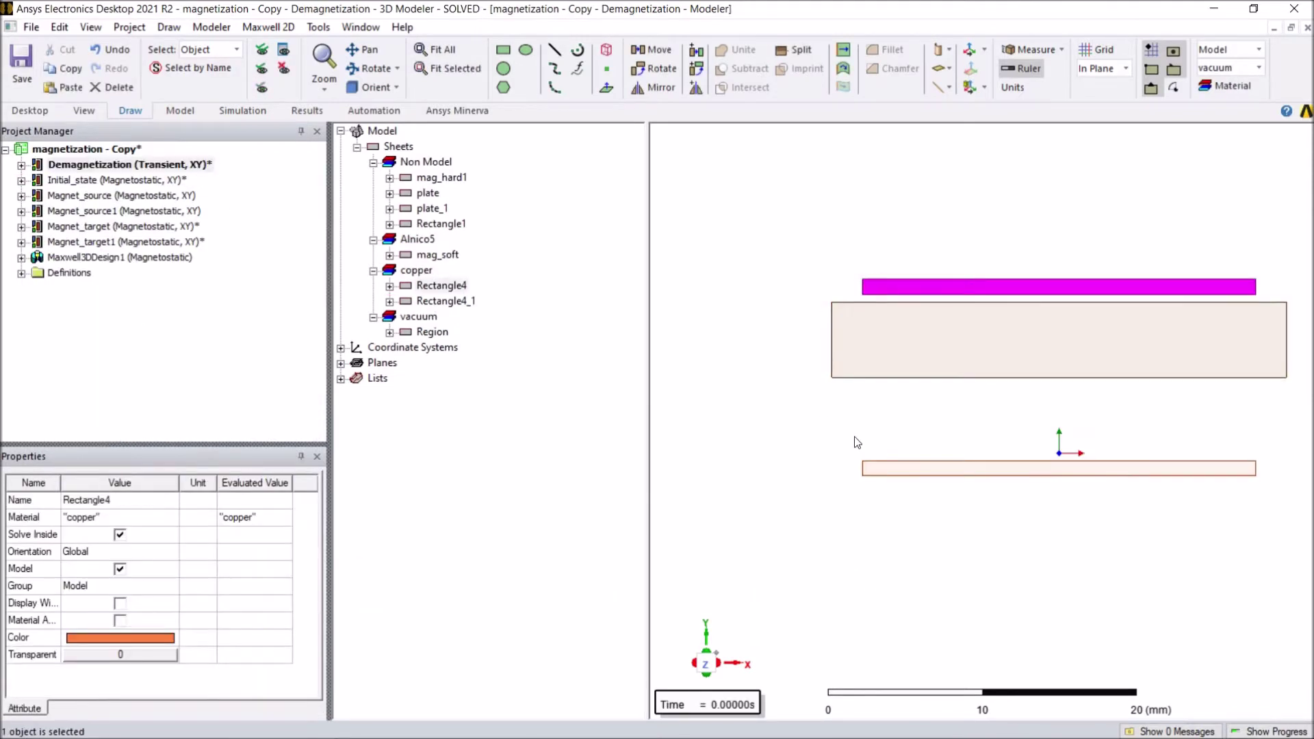
click(873, 468)
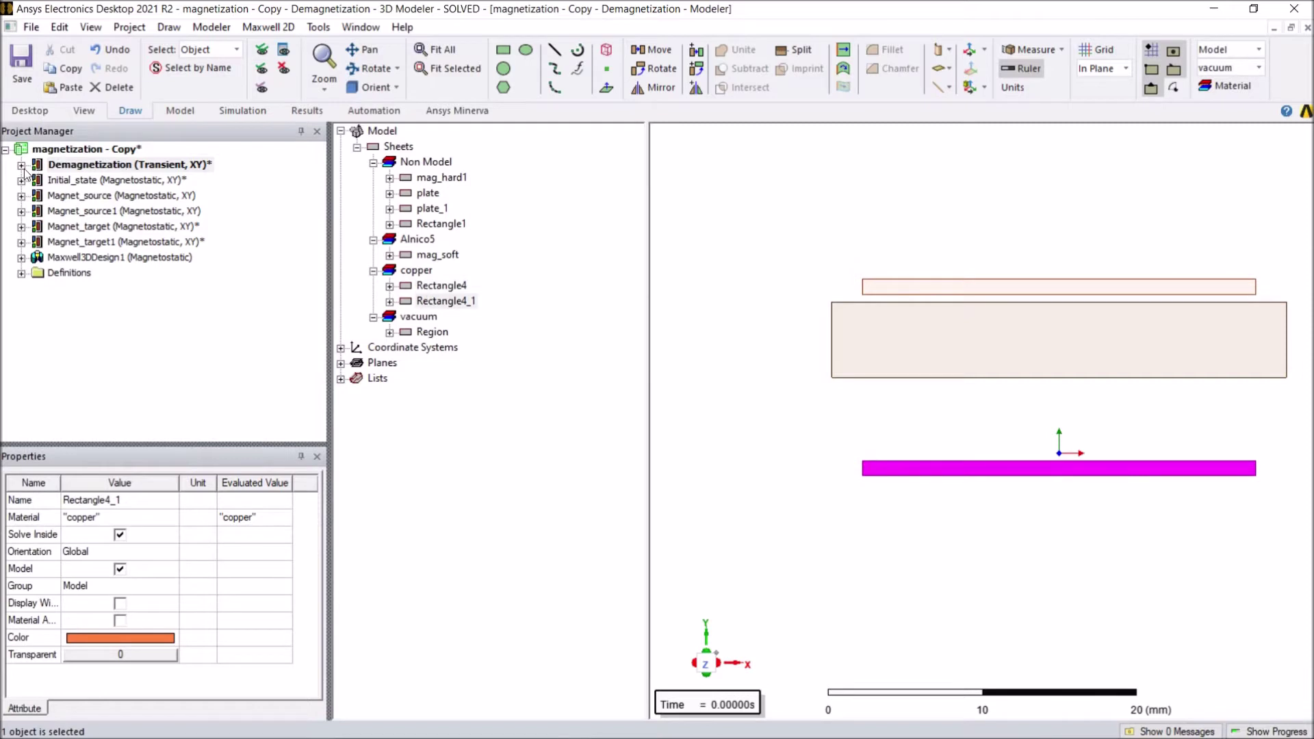
double_click(125, 165)
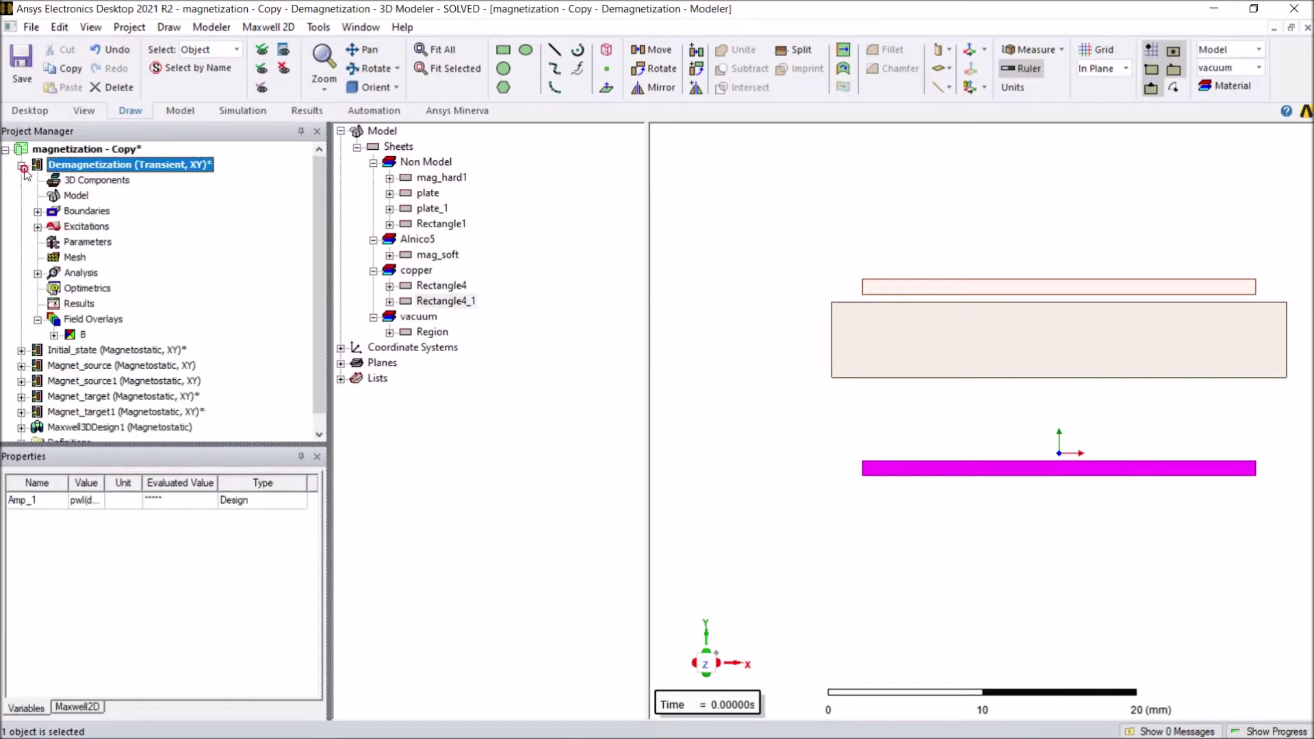
click(38, 227)
click(93, 241)
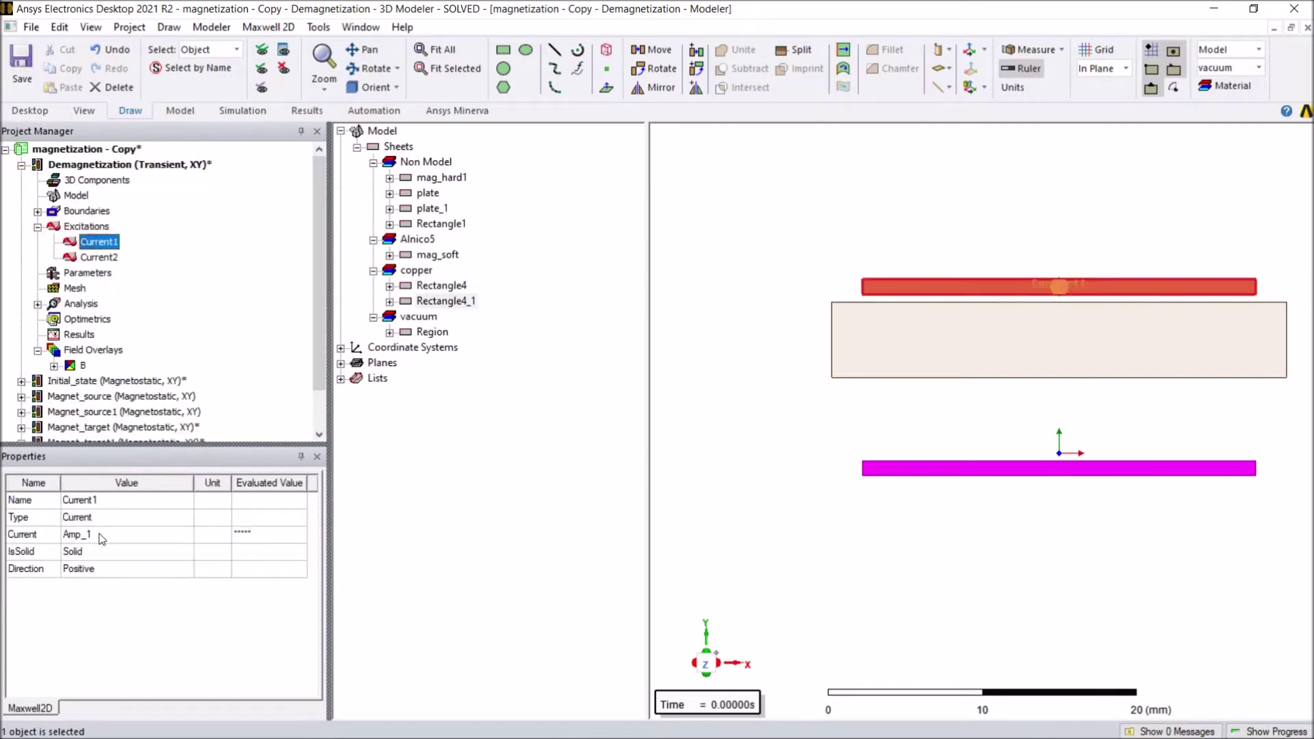
click(102, 541)
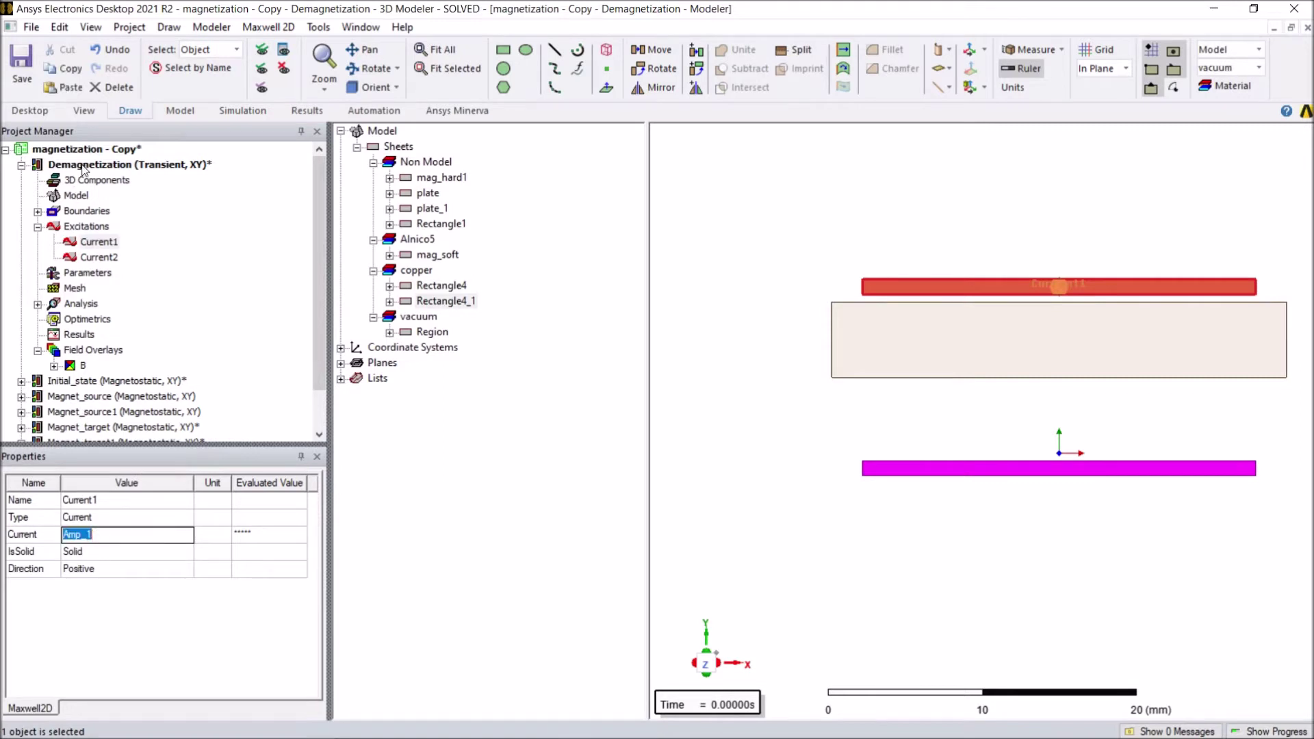
drag(105, 482, 148, 482)
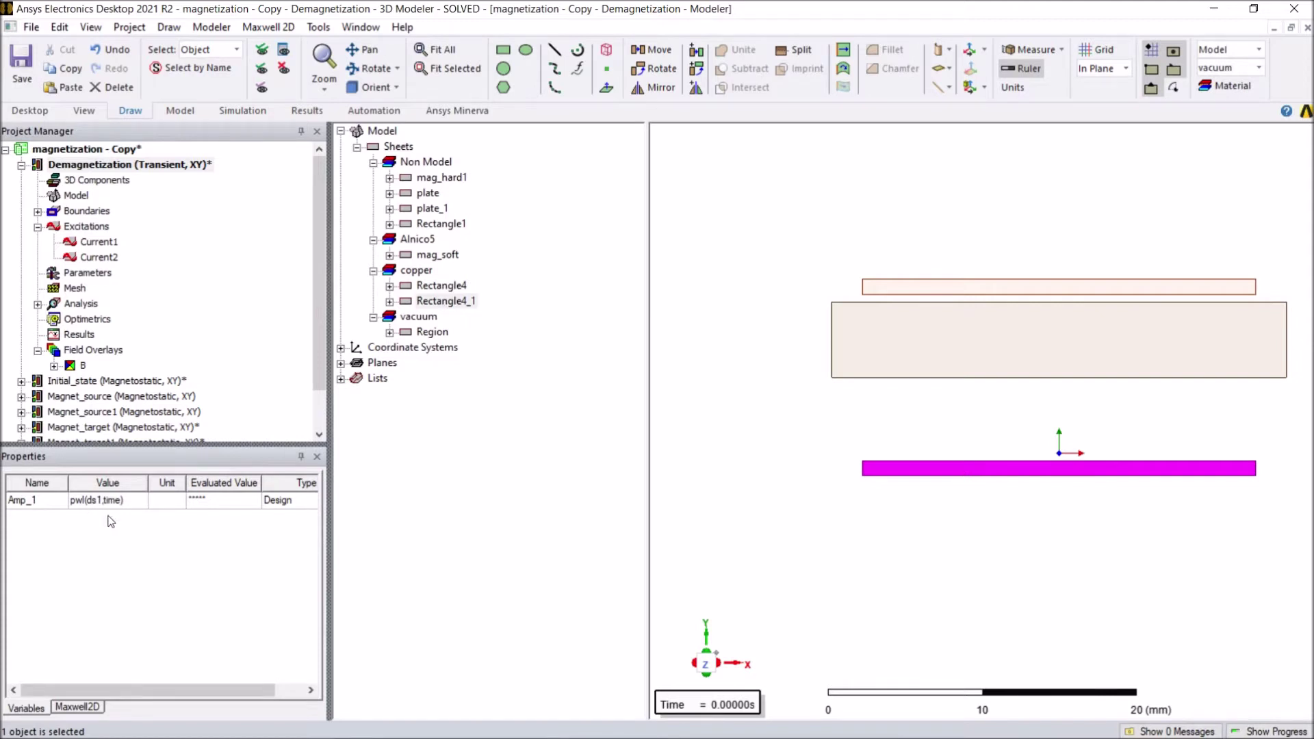
click(260, 29)
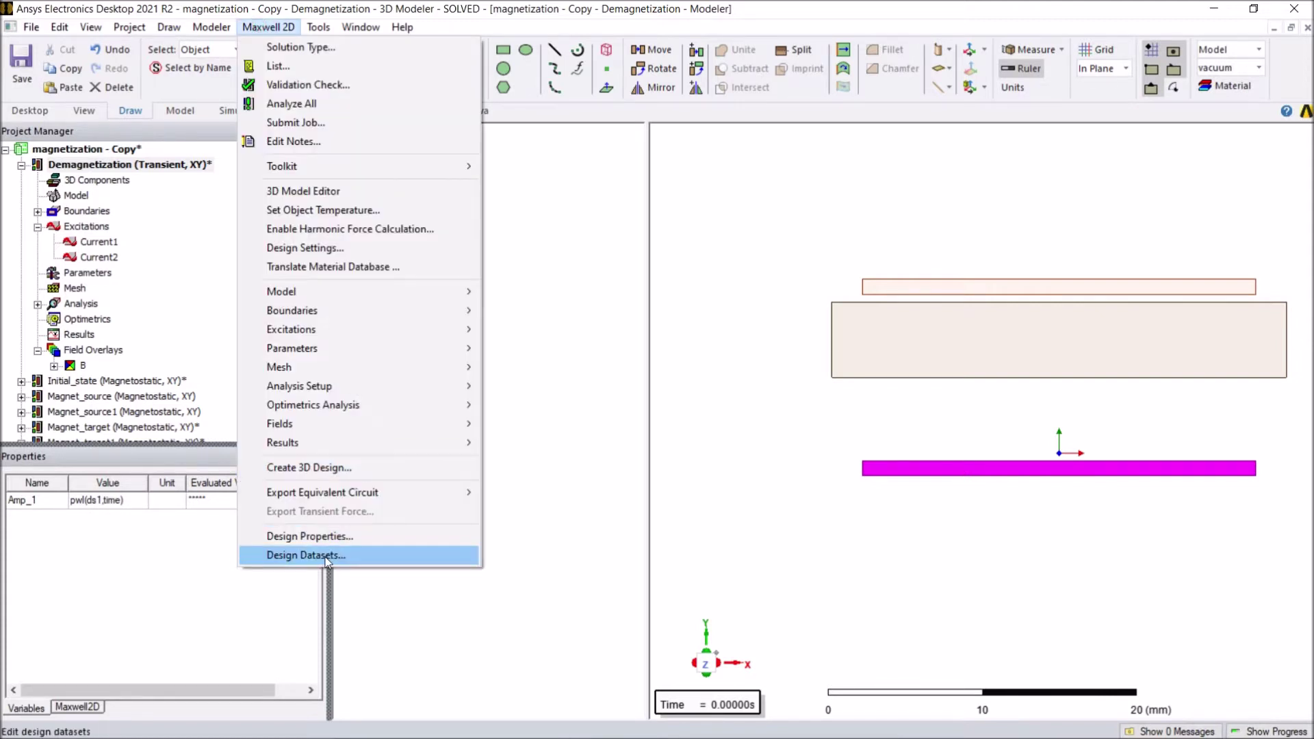
click(326, 559)
click(478, 303)
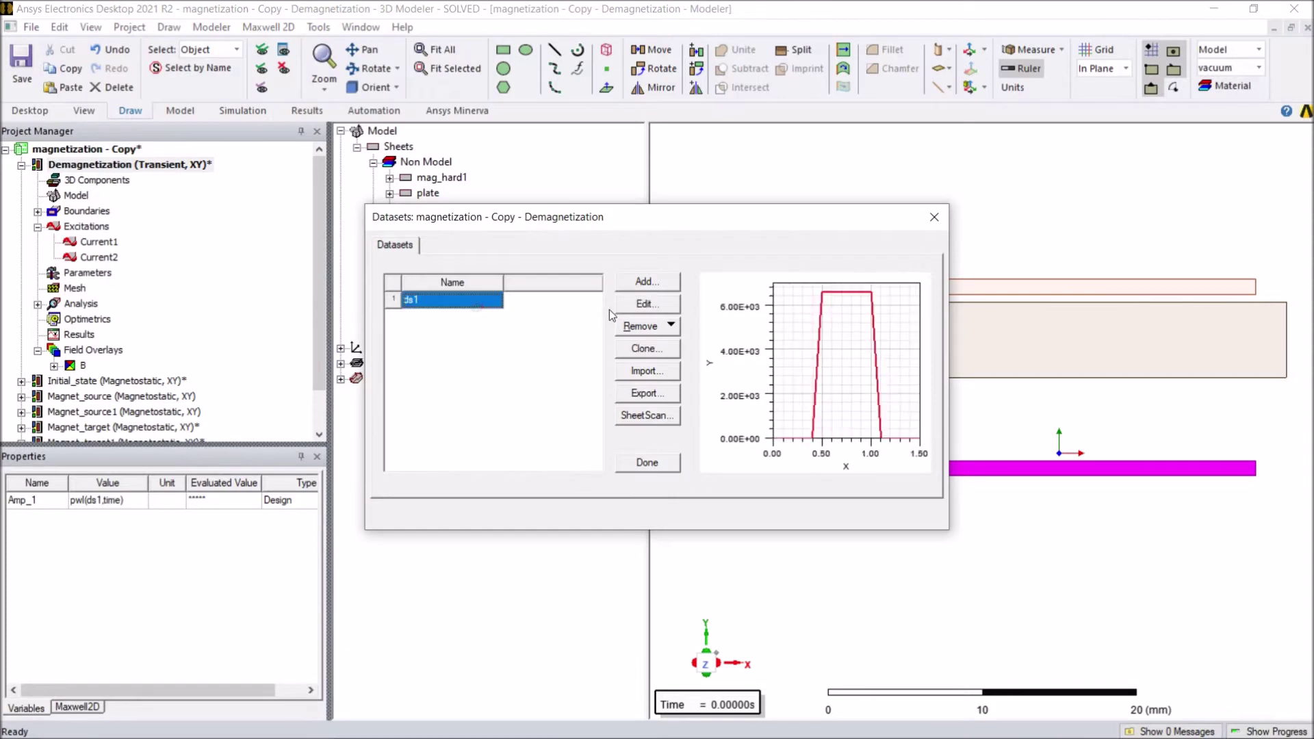
click(618, 306)
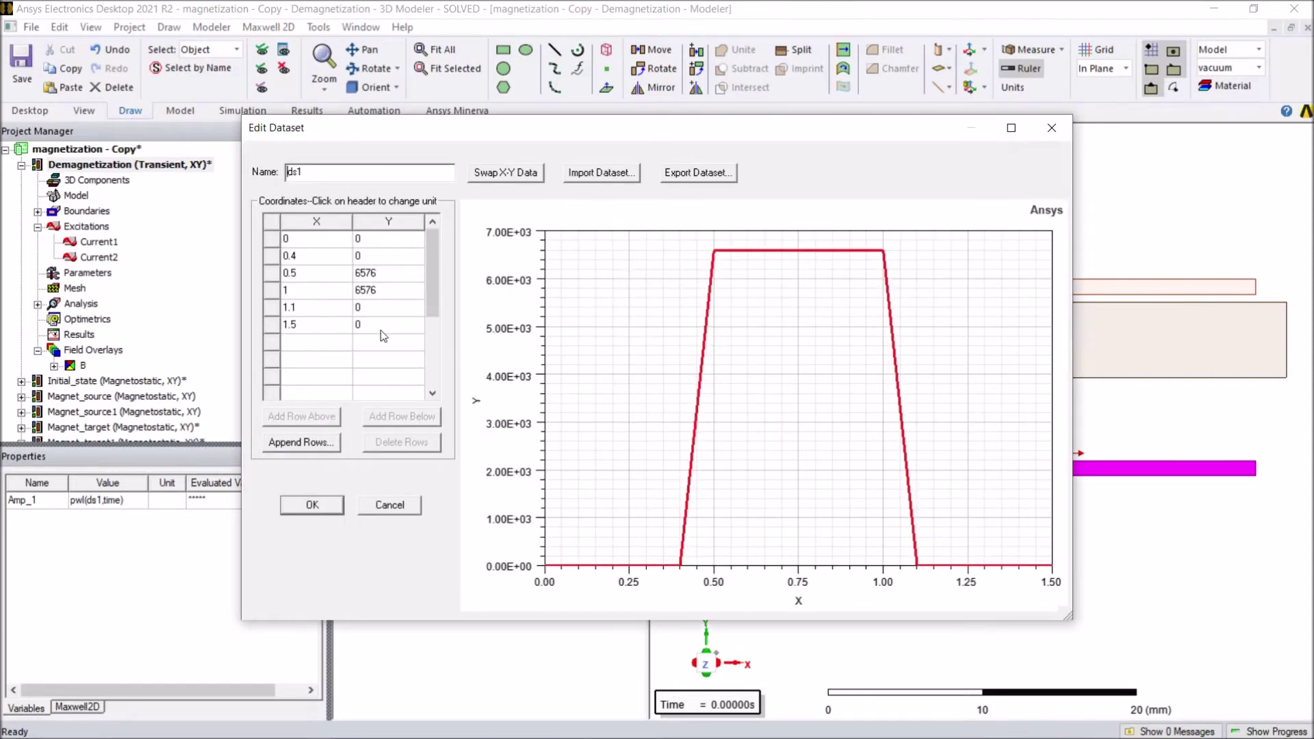
click(380, 274)
key(Down)
click(387, 289)
click(395, 273)
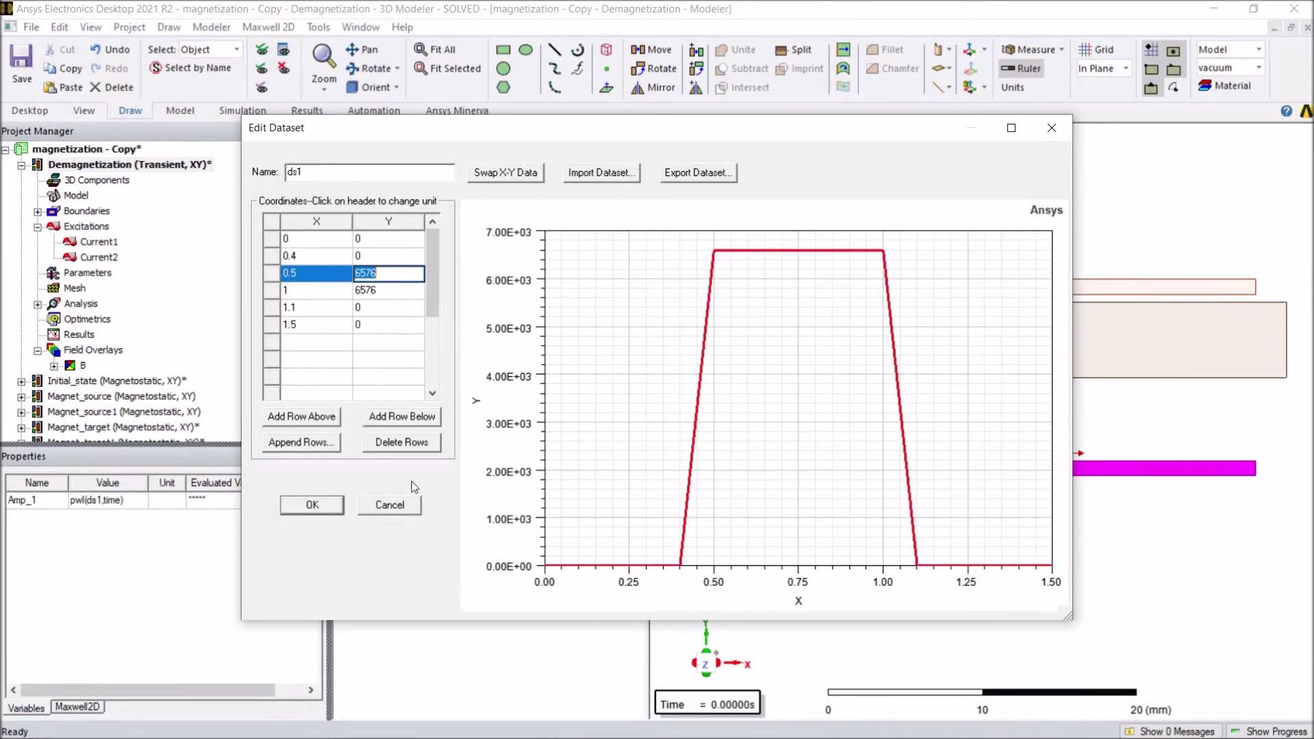
click(408, 504)
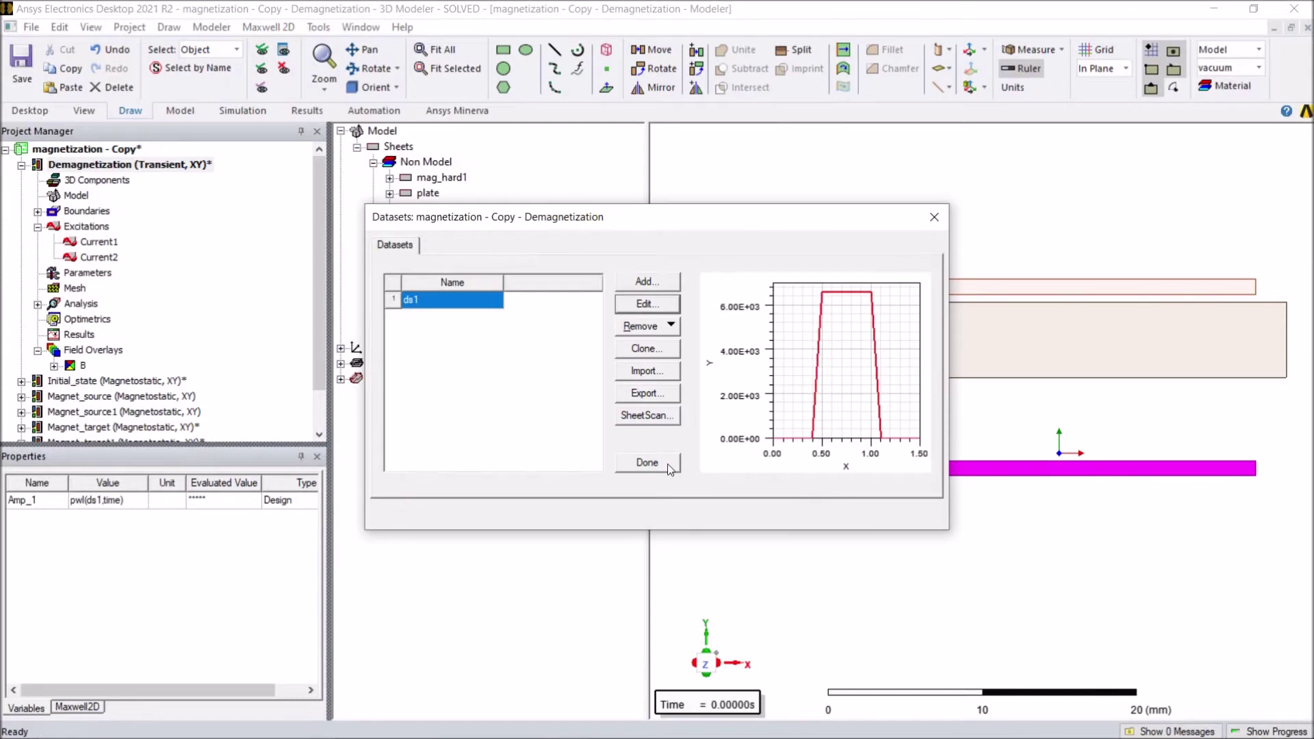
click(647, 462)
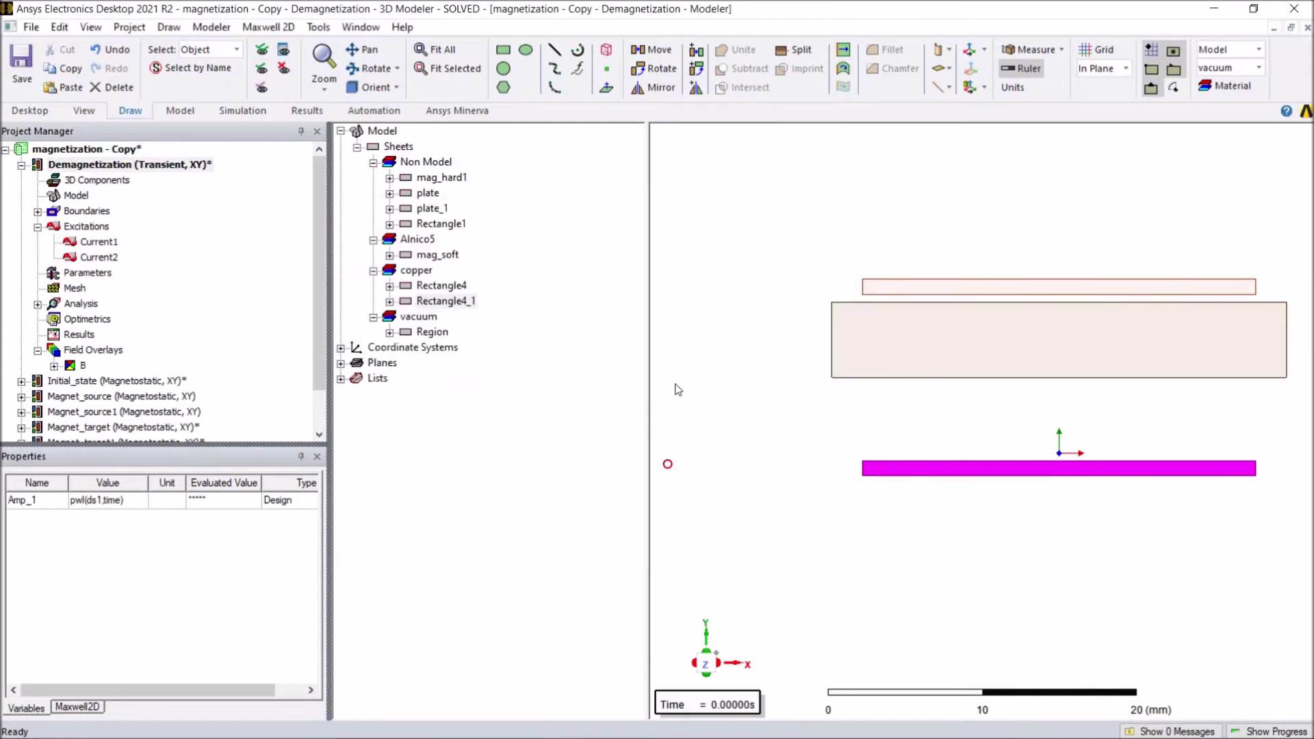
Review the Demagnetization design's Set Magnetization Computation settings and close the dialog
right_click(81, 229)
click(158, 472)
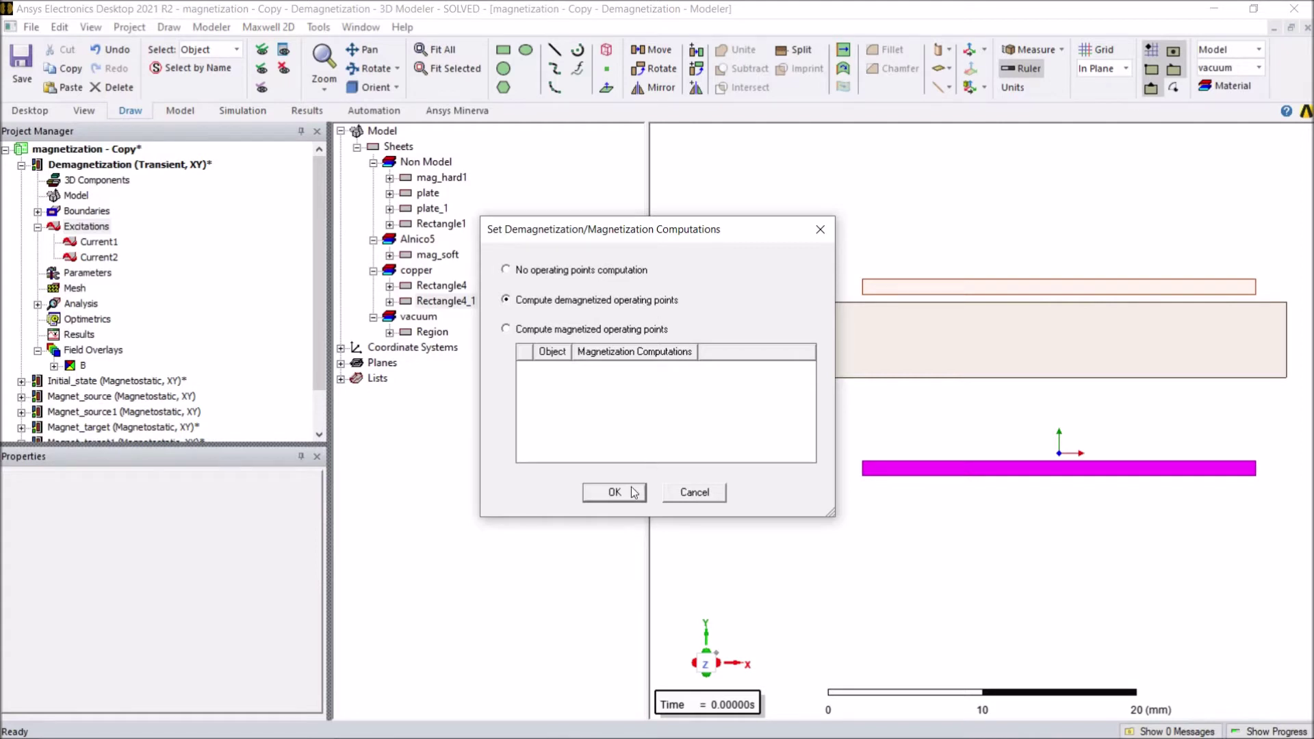
click(690, 494)
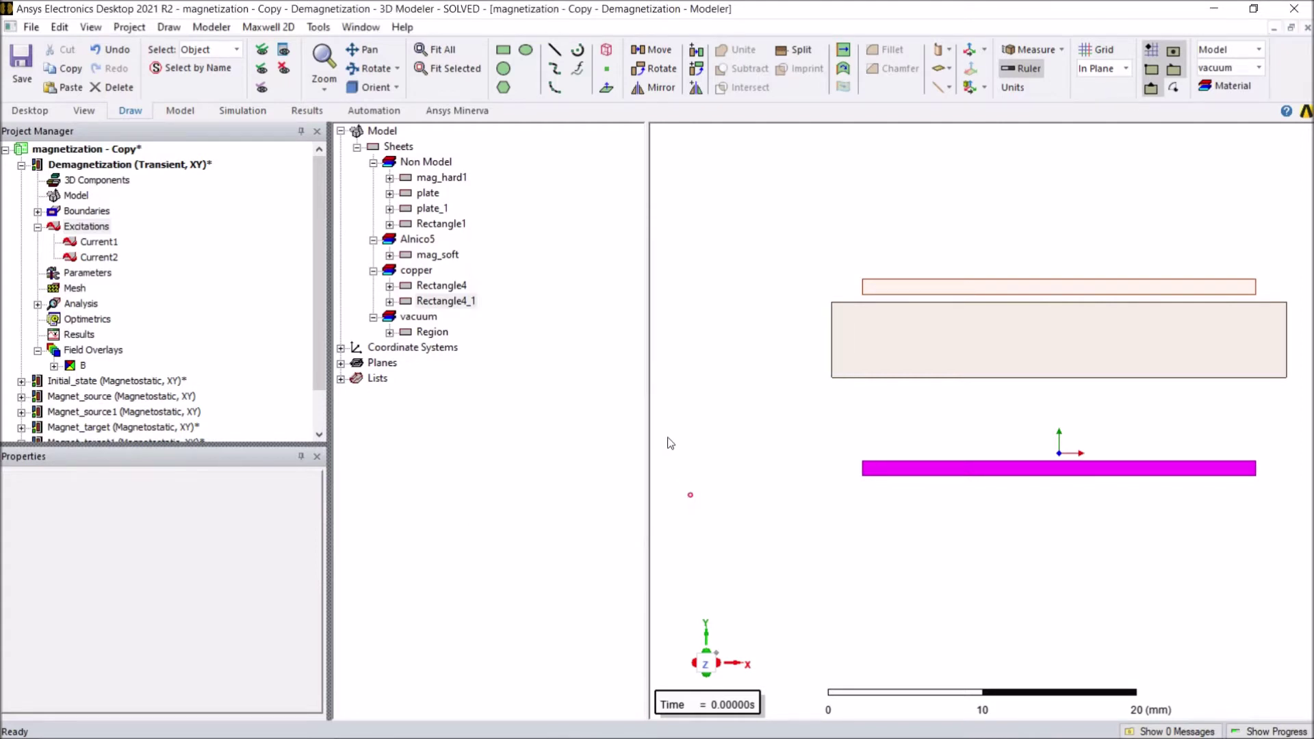
Collapse Excitations and expand Field Overlays > B to list B_Vector1 and Mag_B1
double_click(55, 226)
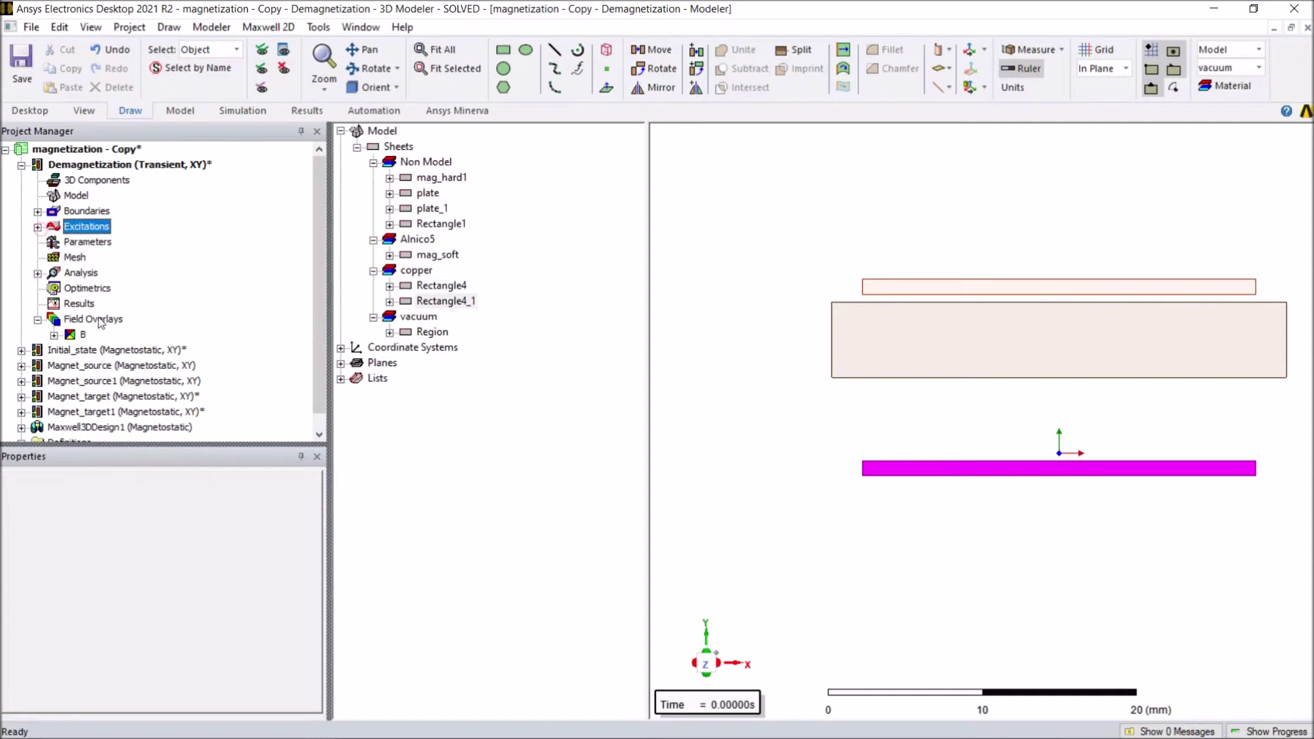
click(55, 335)
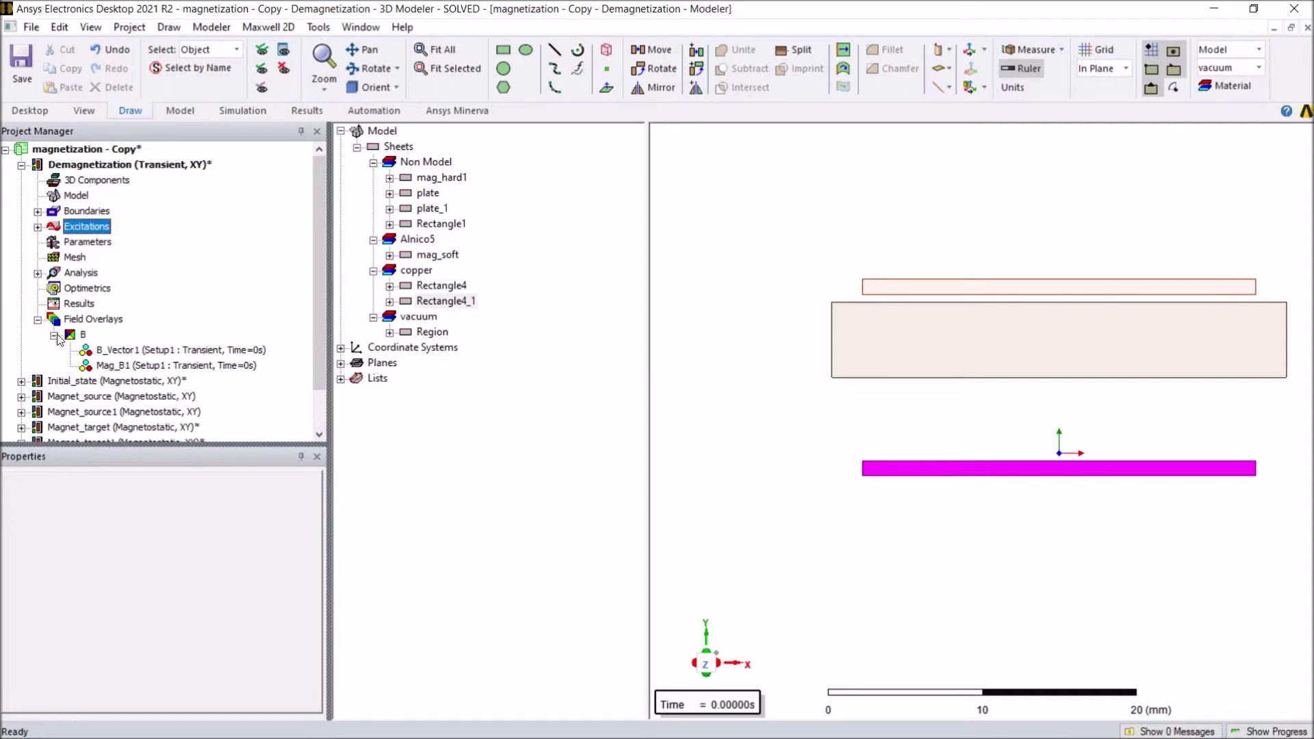
click(734, 305)
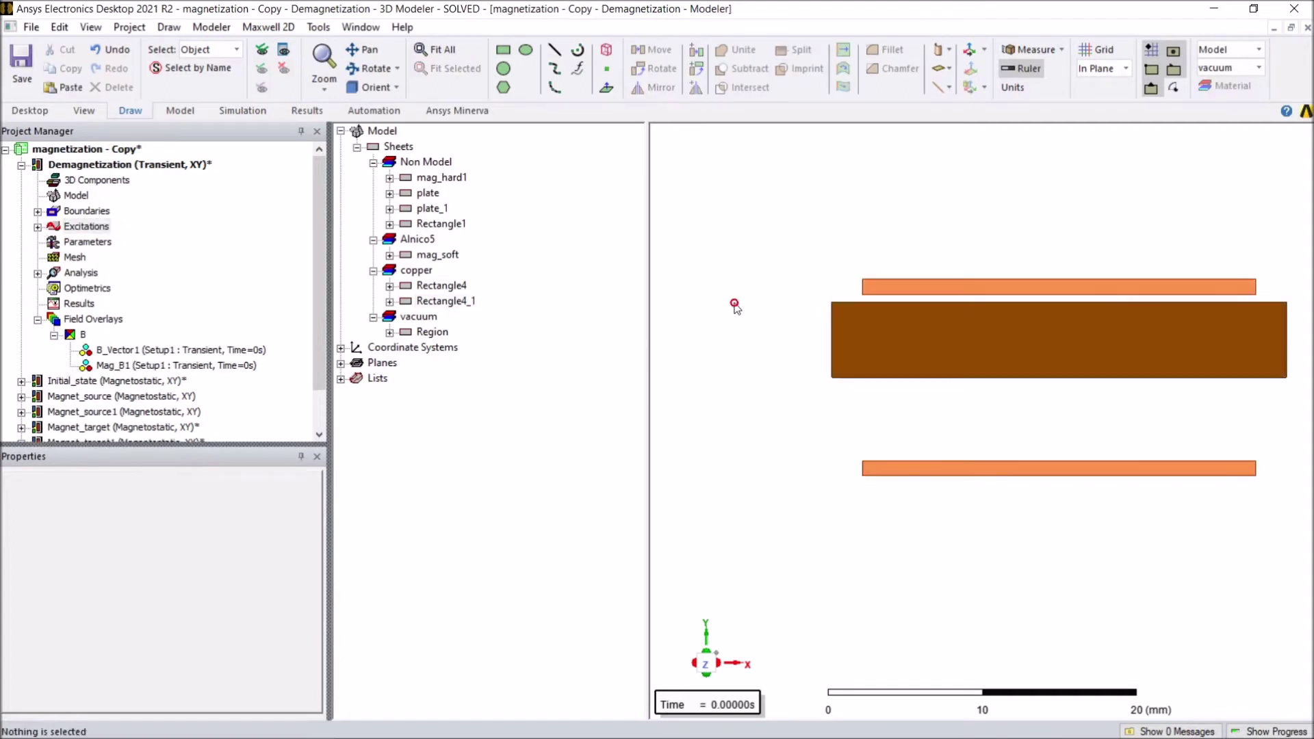
Show B_Vector1 then Mag_B1 on mag_soft, and create a time-swept Animation1 of Mag_B1
click(141, 350)
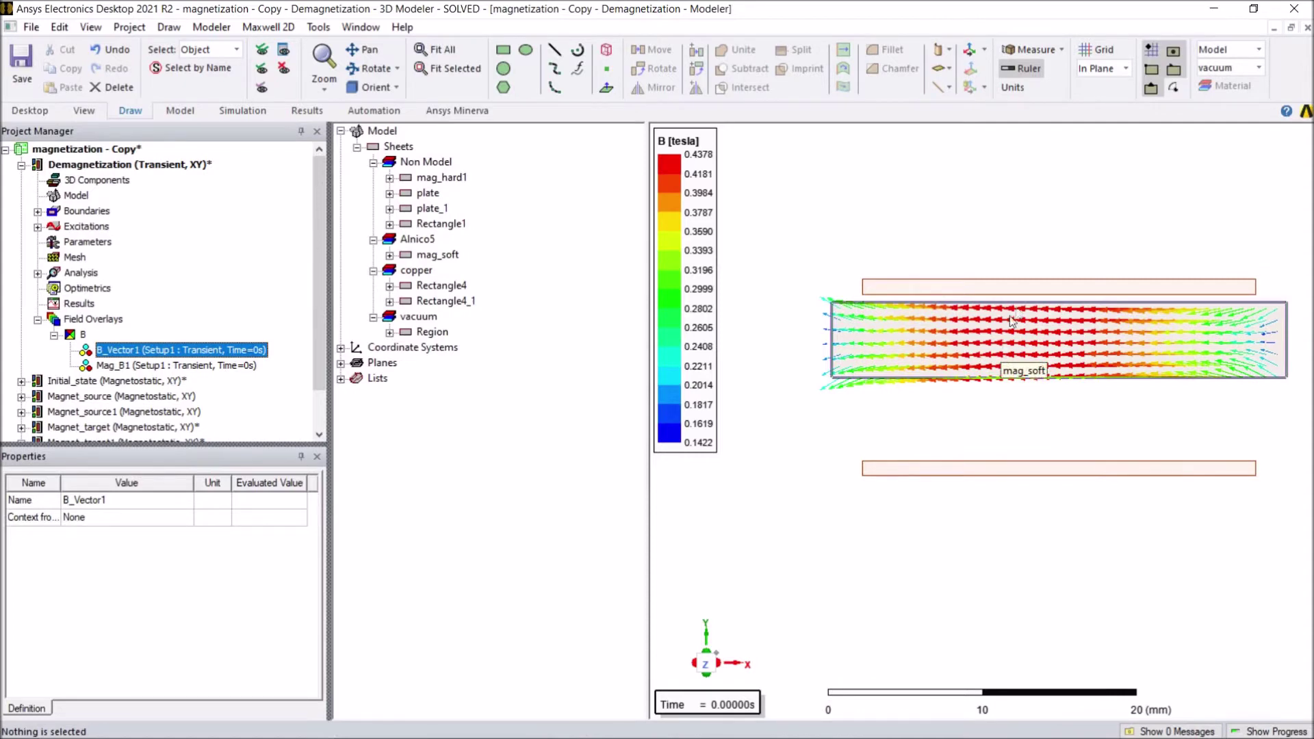
click(223, 368)
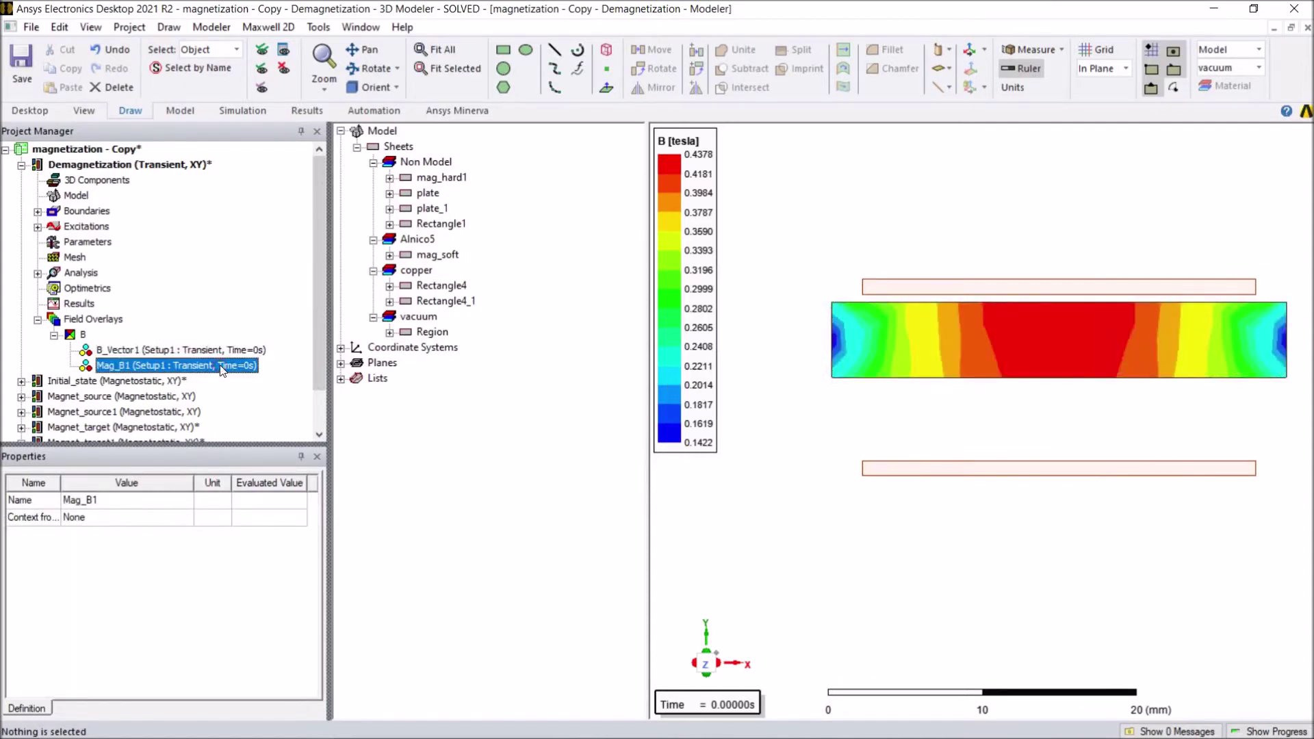
right_click(132, 367)
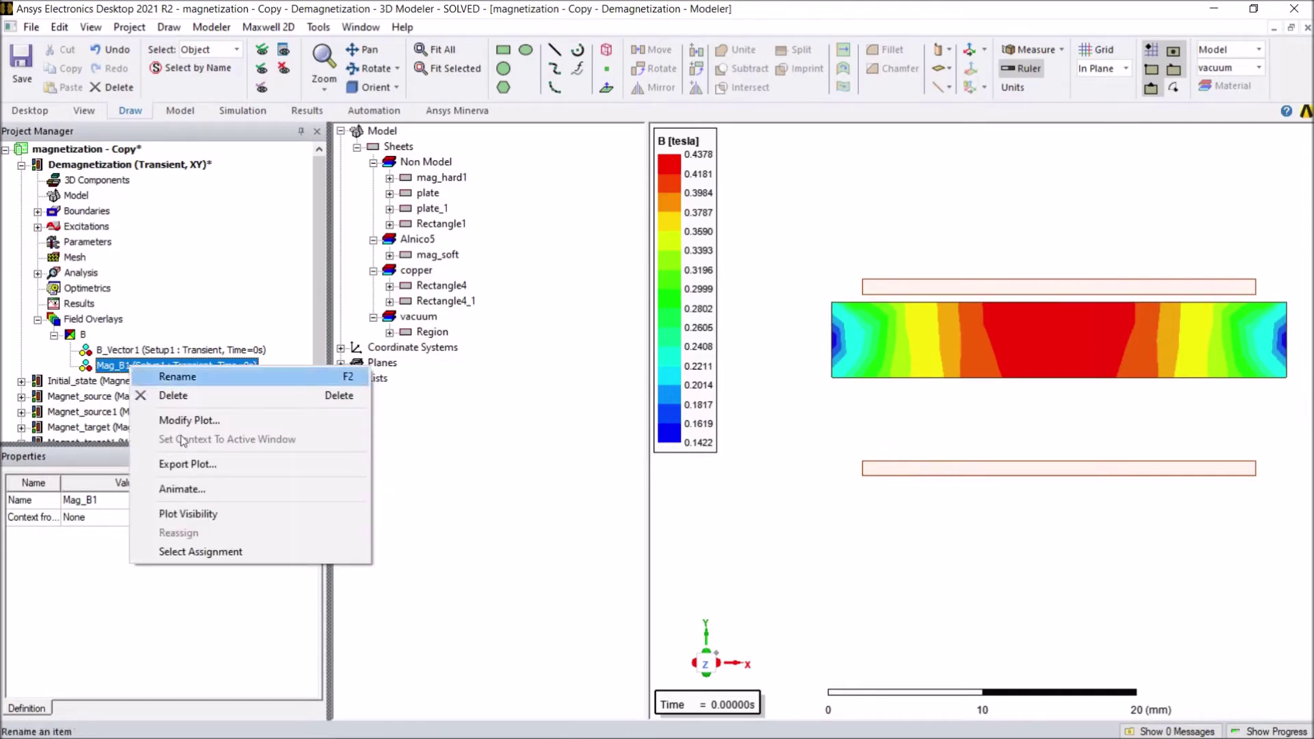
click(180, 489)
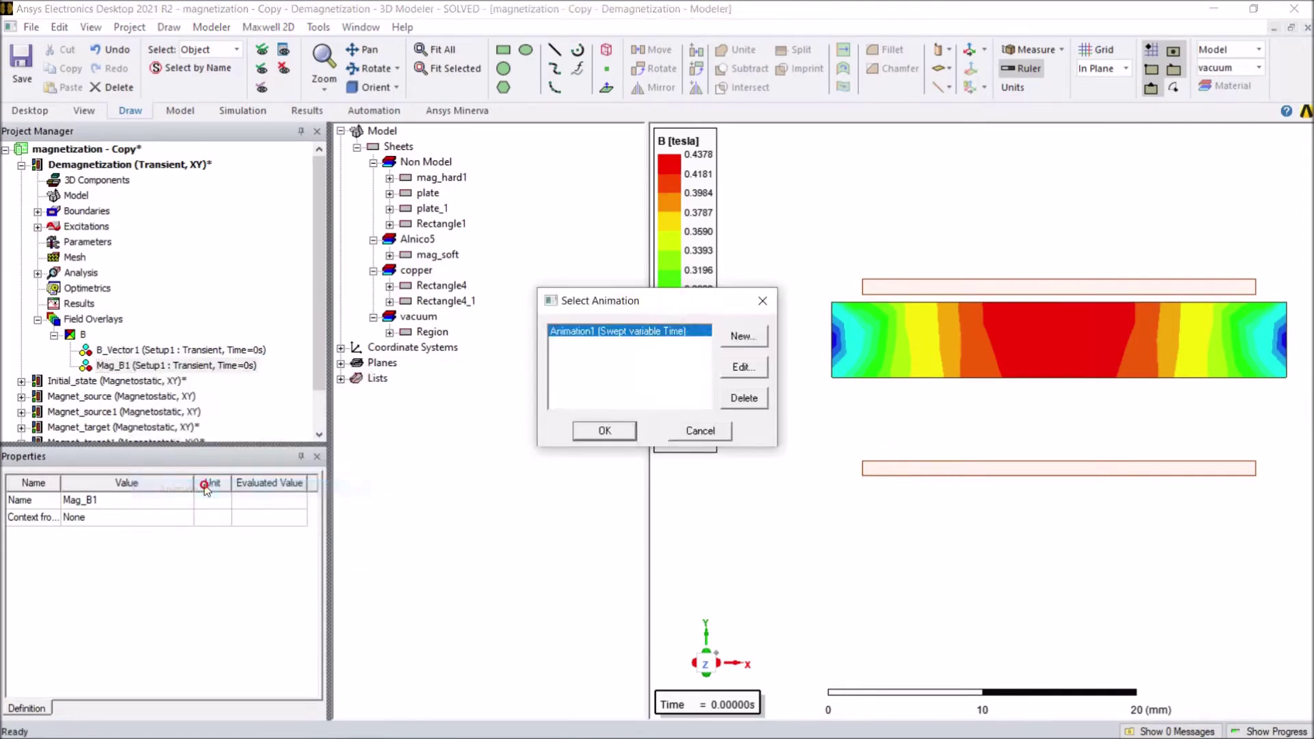
click(616, 432)
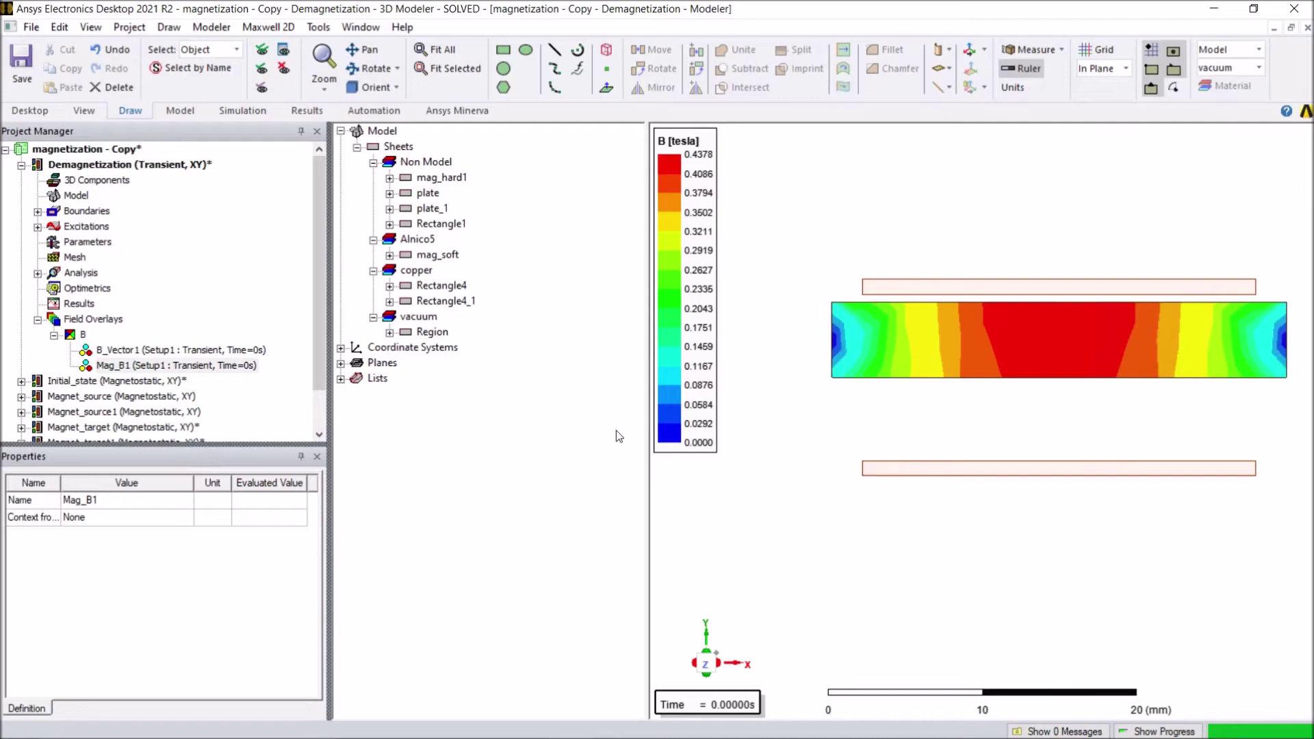
click(112, 122)
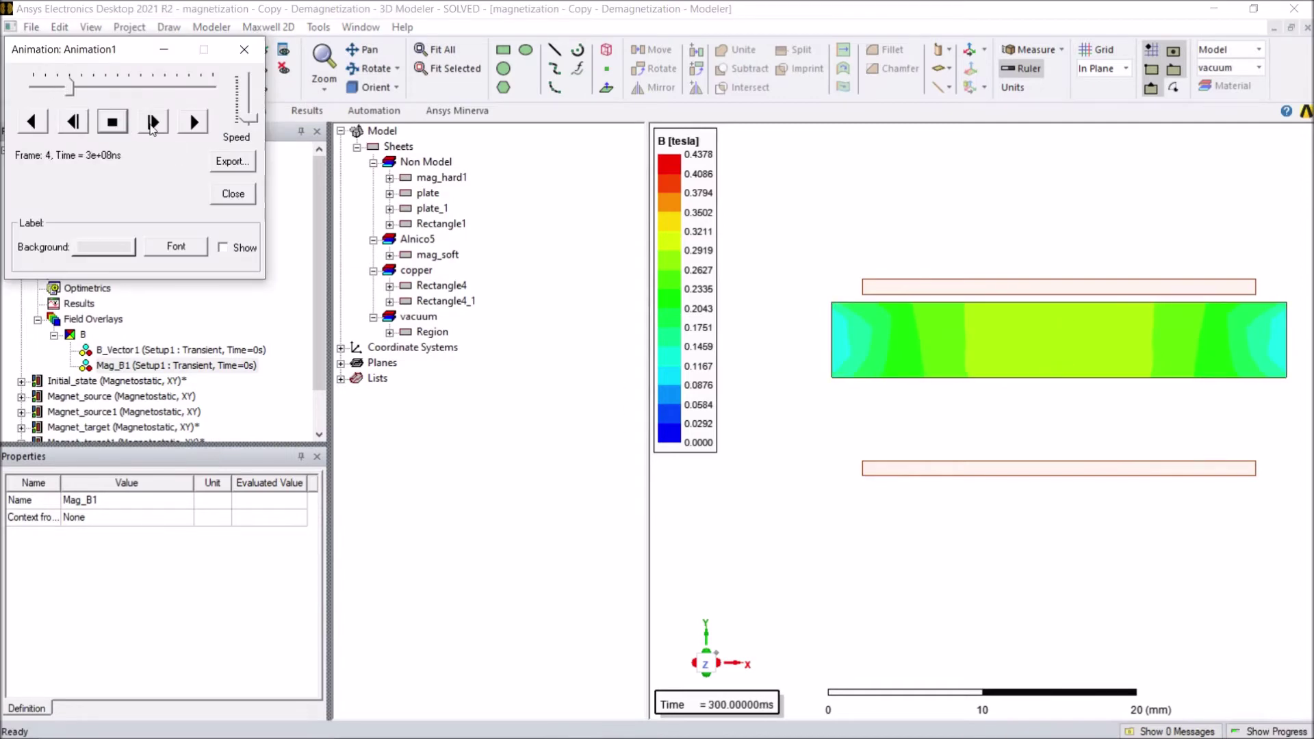
drag(71, 89, 34, 93)
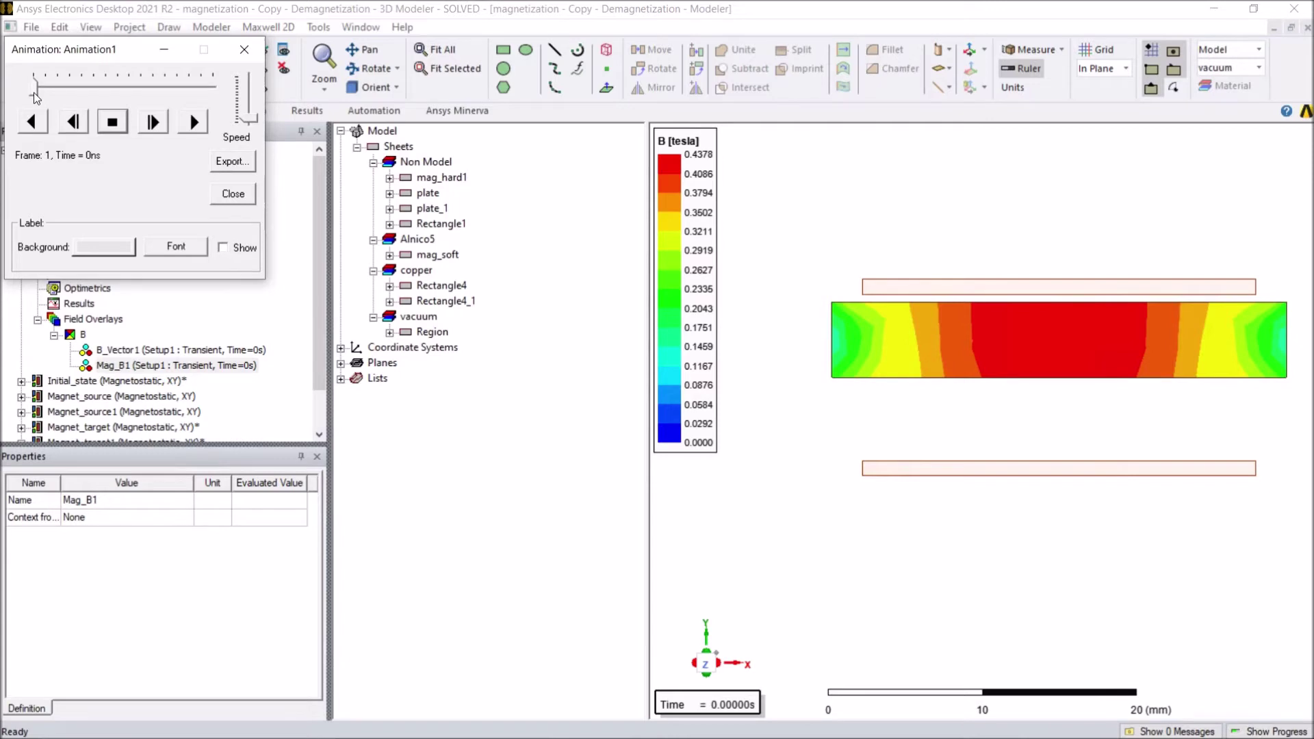
drag(35, 93, 130, 101)
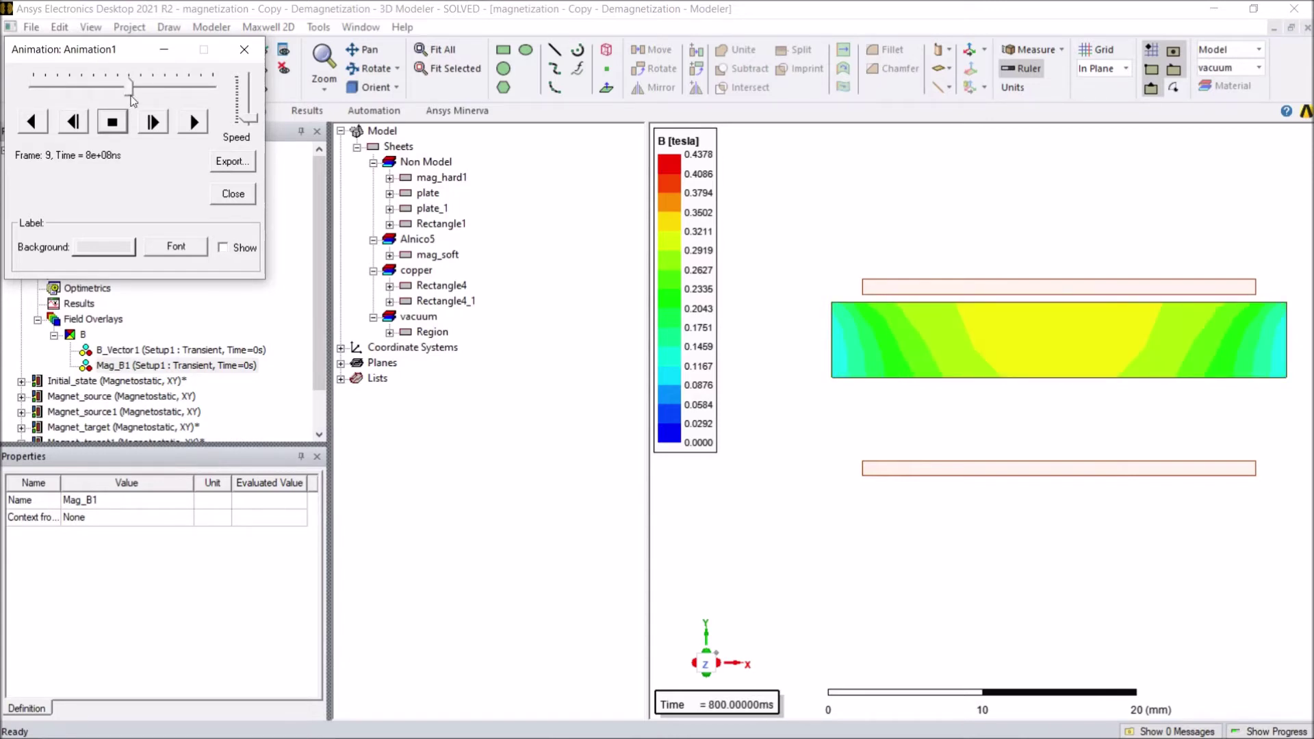
drag(132, 101, 214, 94)
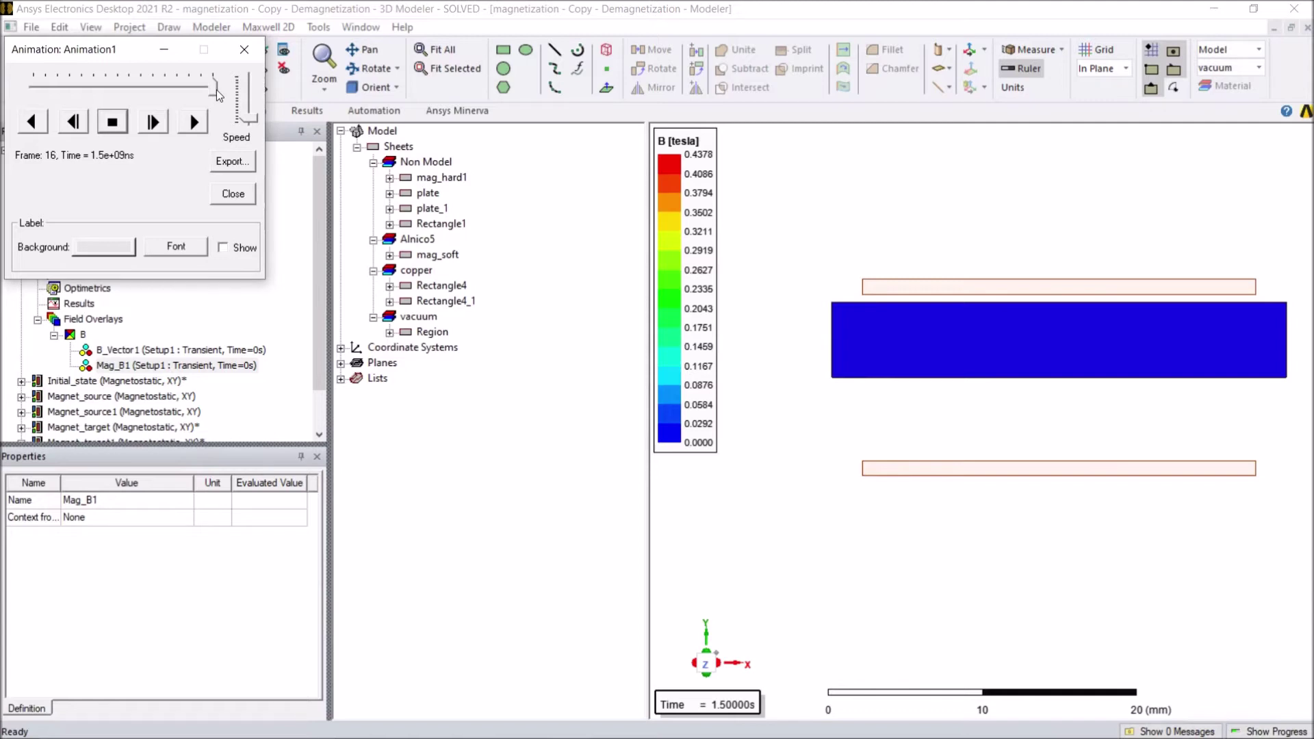
click(244, 51)
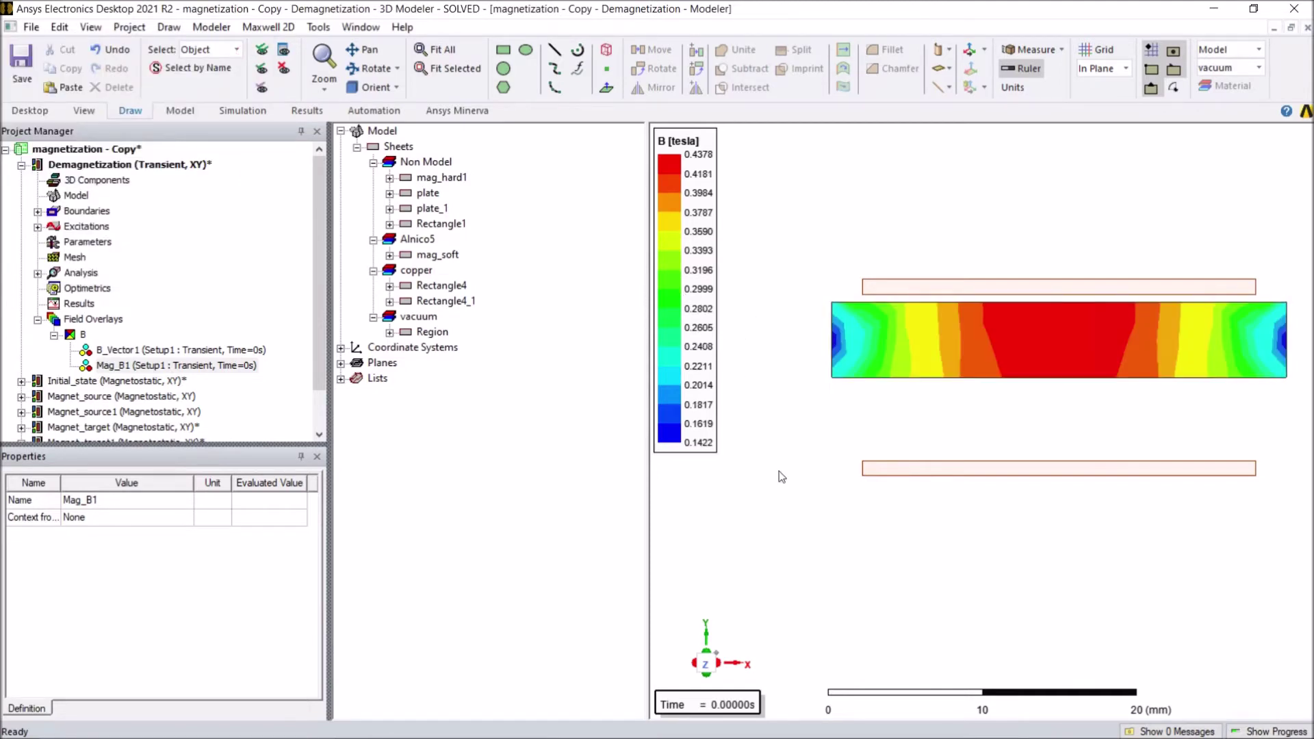
In Magnet_source, inspect mag_soft, Current1 and Current2, then open Set Magnetization Computation
key(ctrl+Tab)
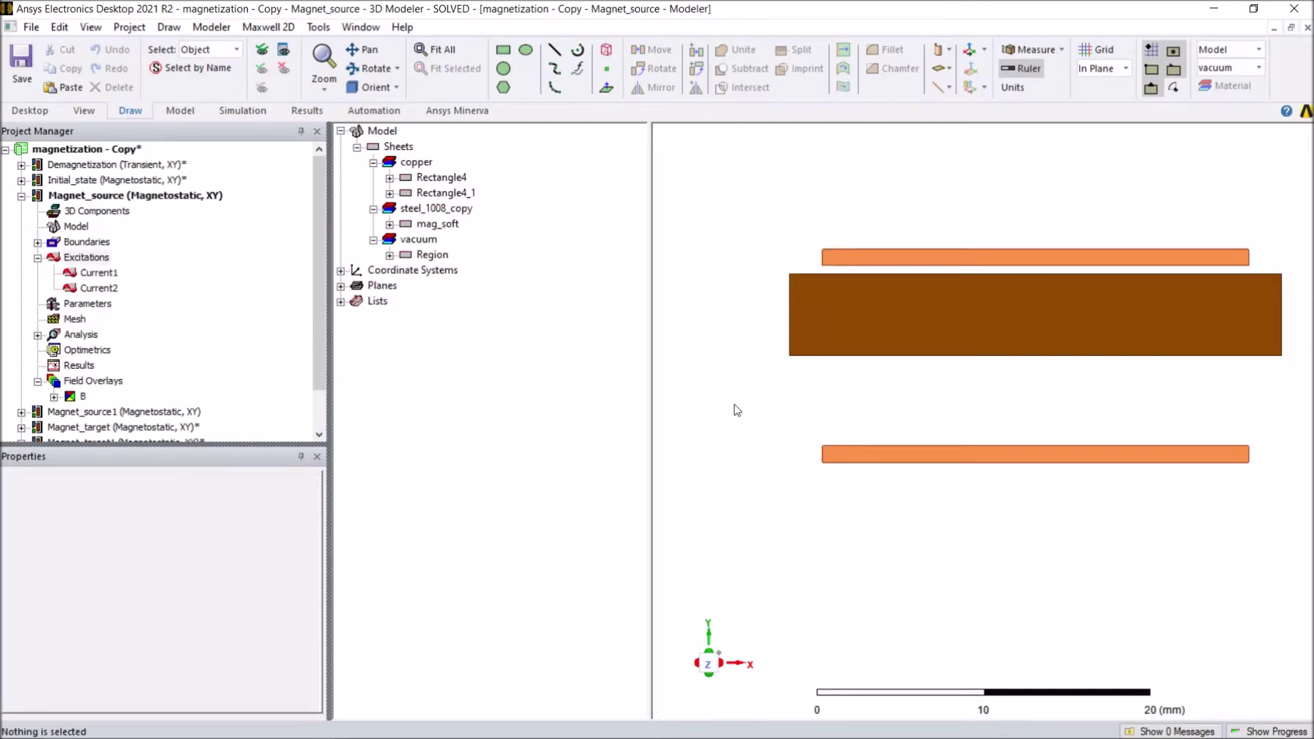
click(840, 305)
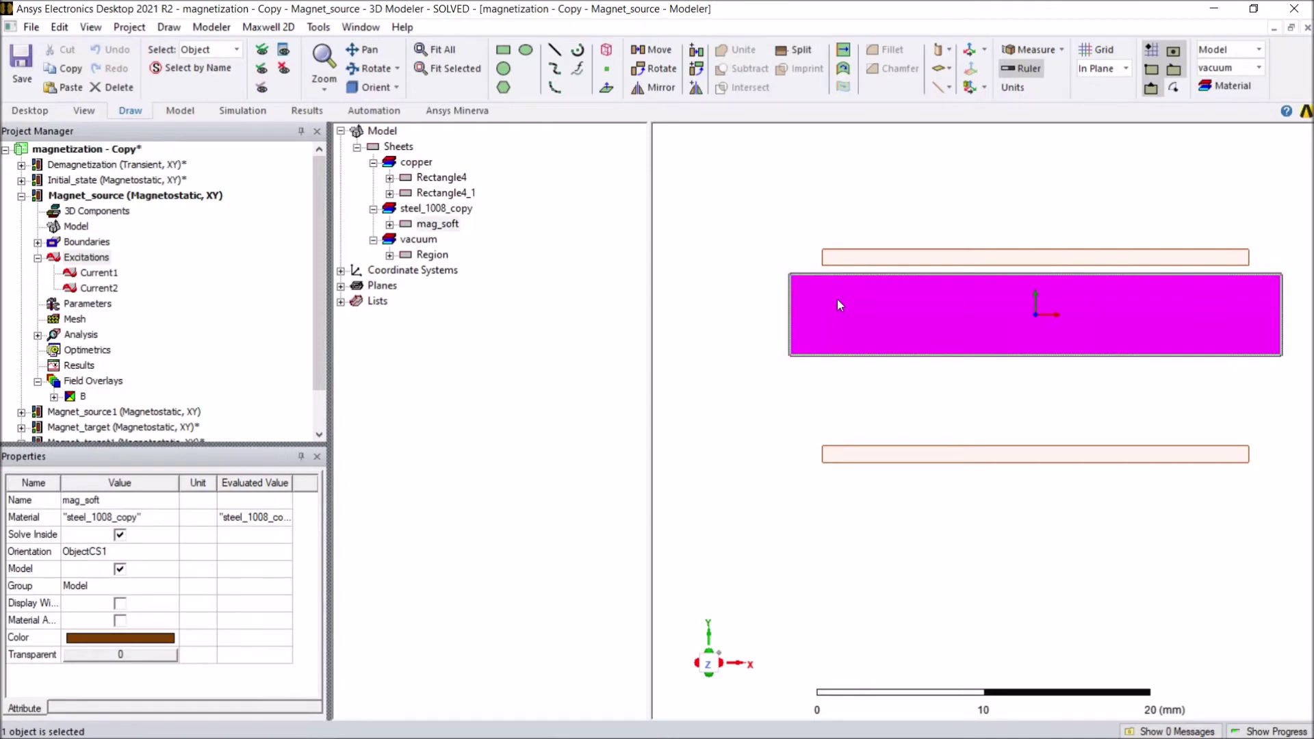
click(748, 309)
click(99, 273)
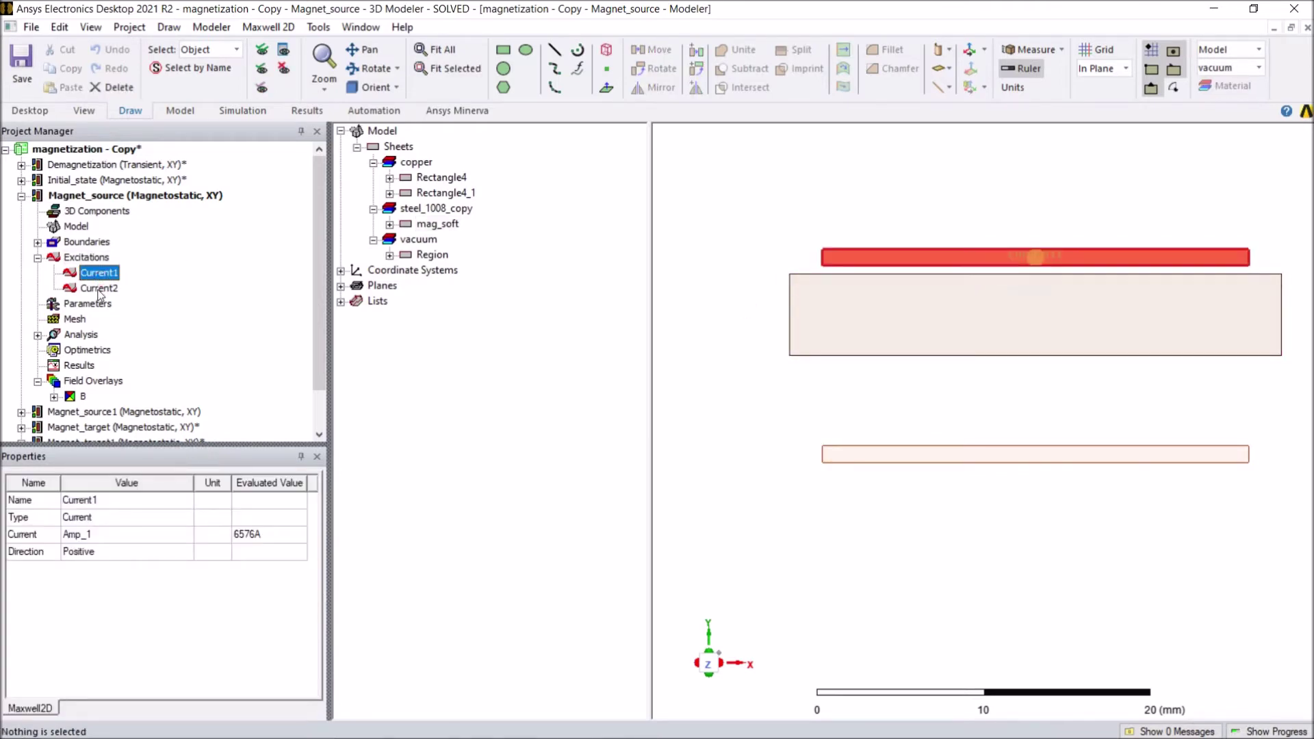
click(99, 291)
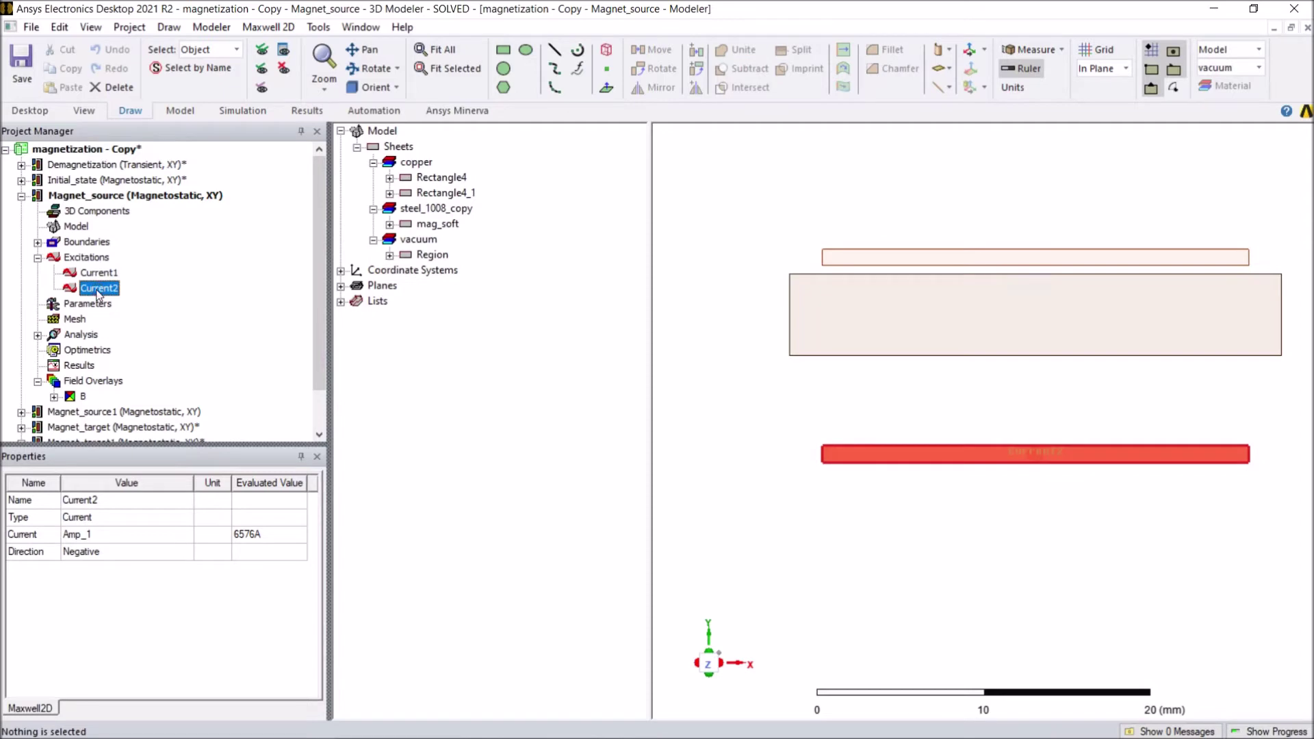
right_click(103, 259)
click(150, 395)
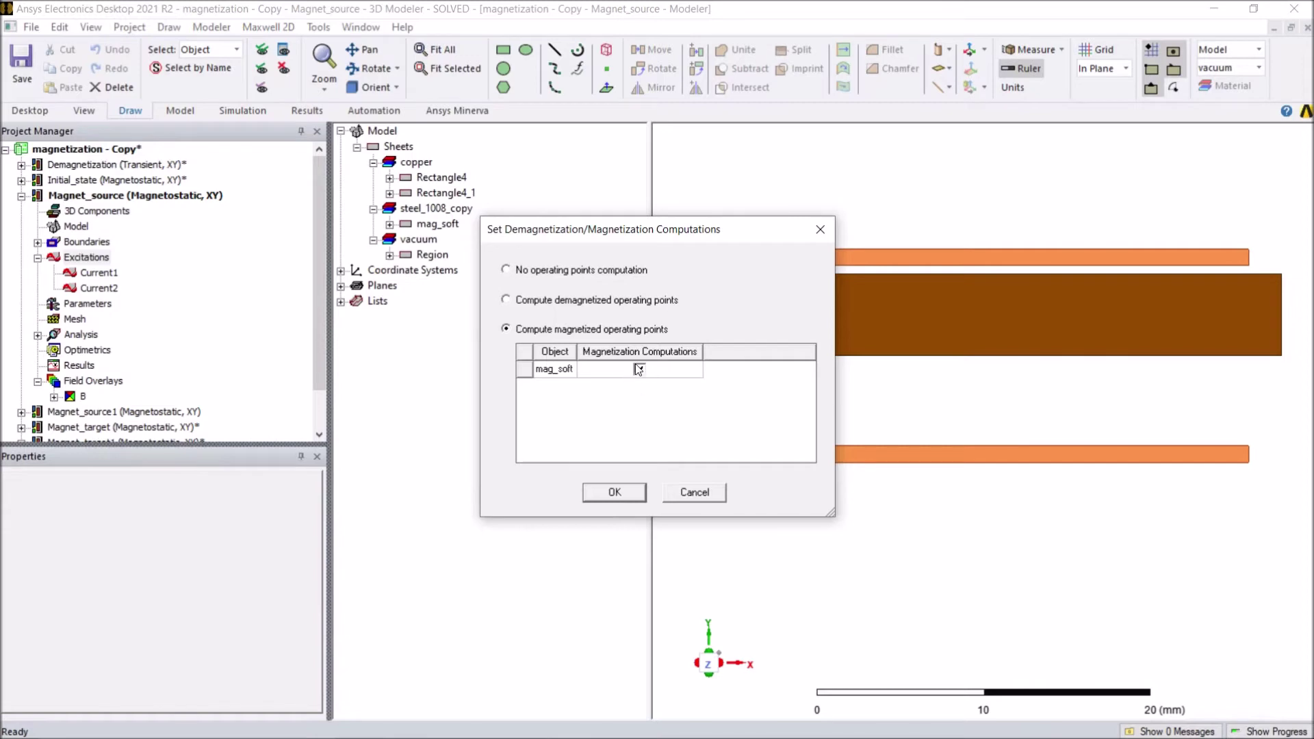
Cancel the magnetization computations dialog and collapse Magnet_source's Excitations node
click(679, 494)
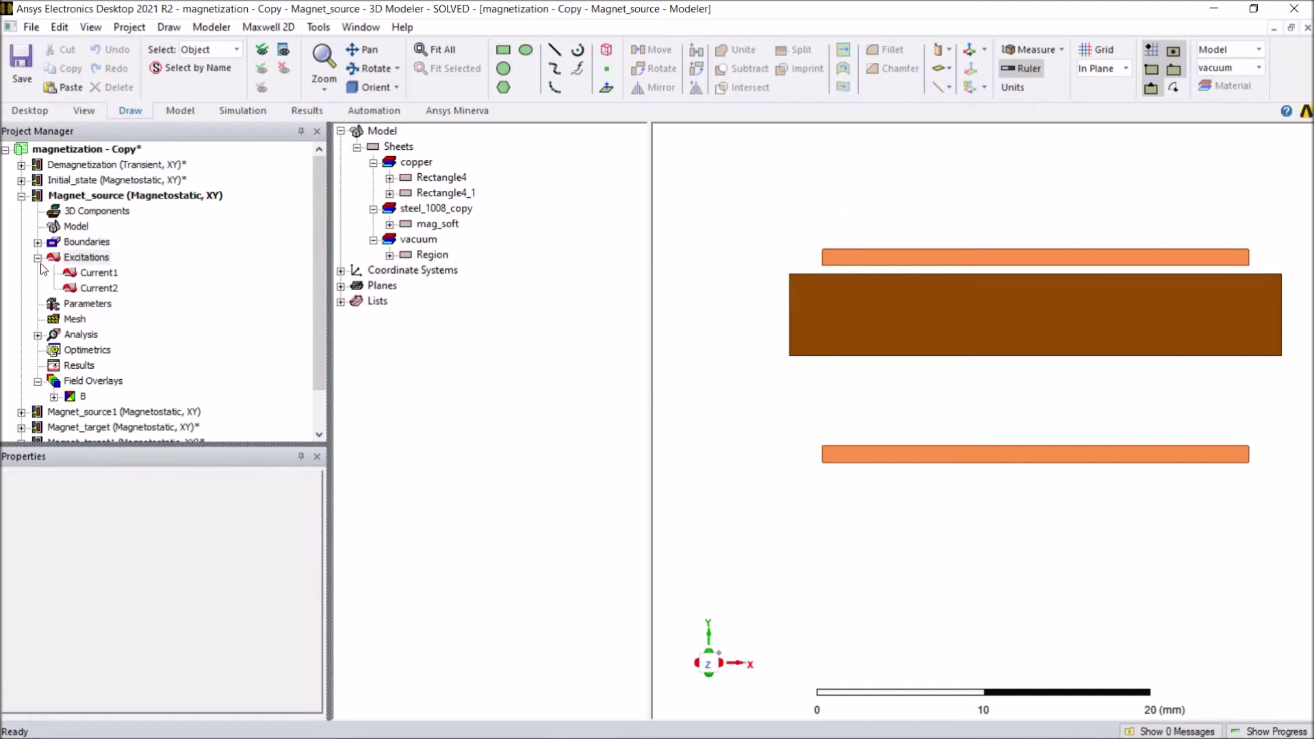
click(39, 259)
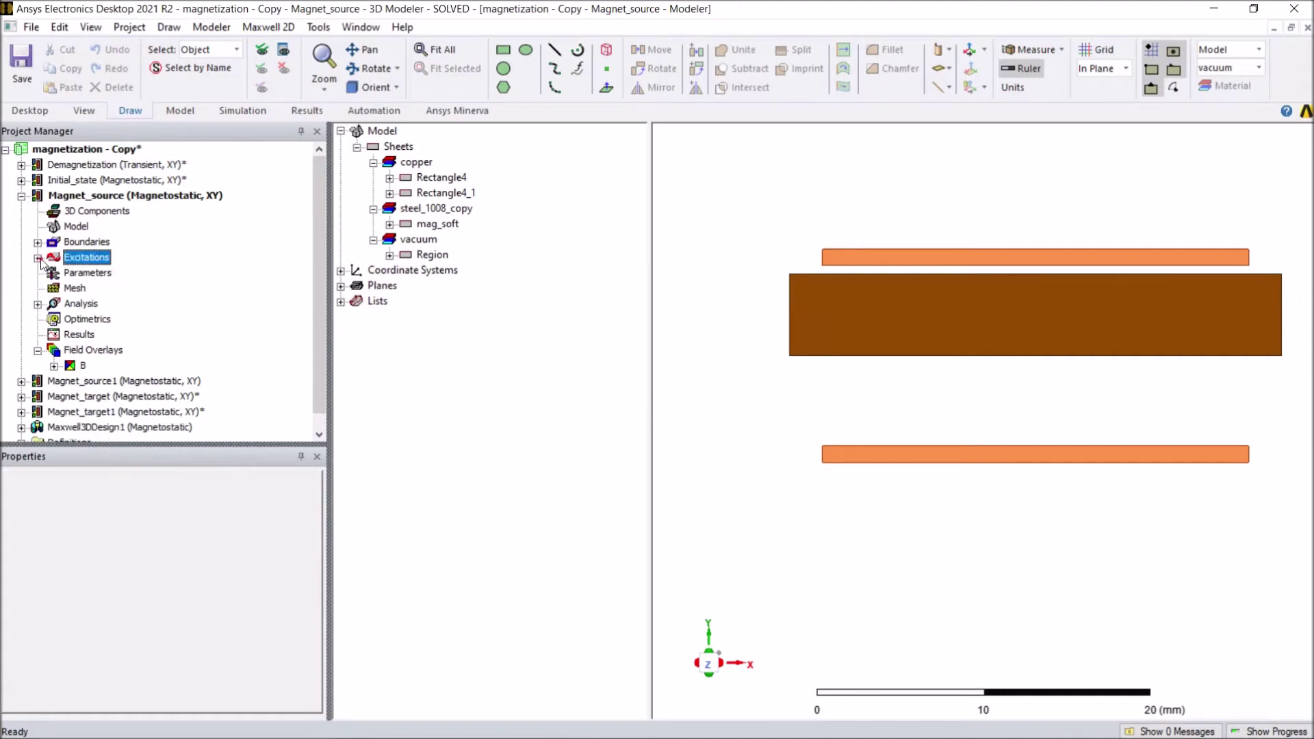
Show Magnet_source's B_Vector1 and Mag_B1 overlays, then view its Amp_1 variable of 6576 A
click(77, 367)
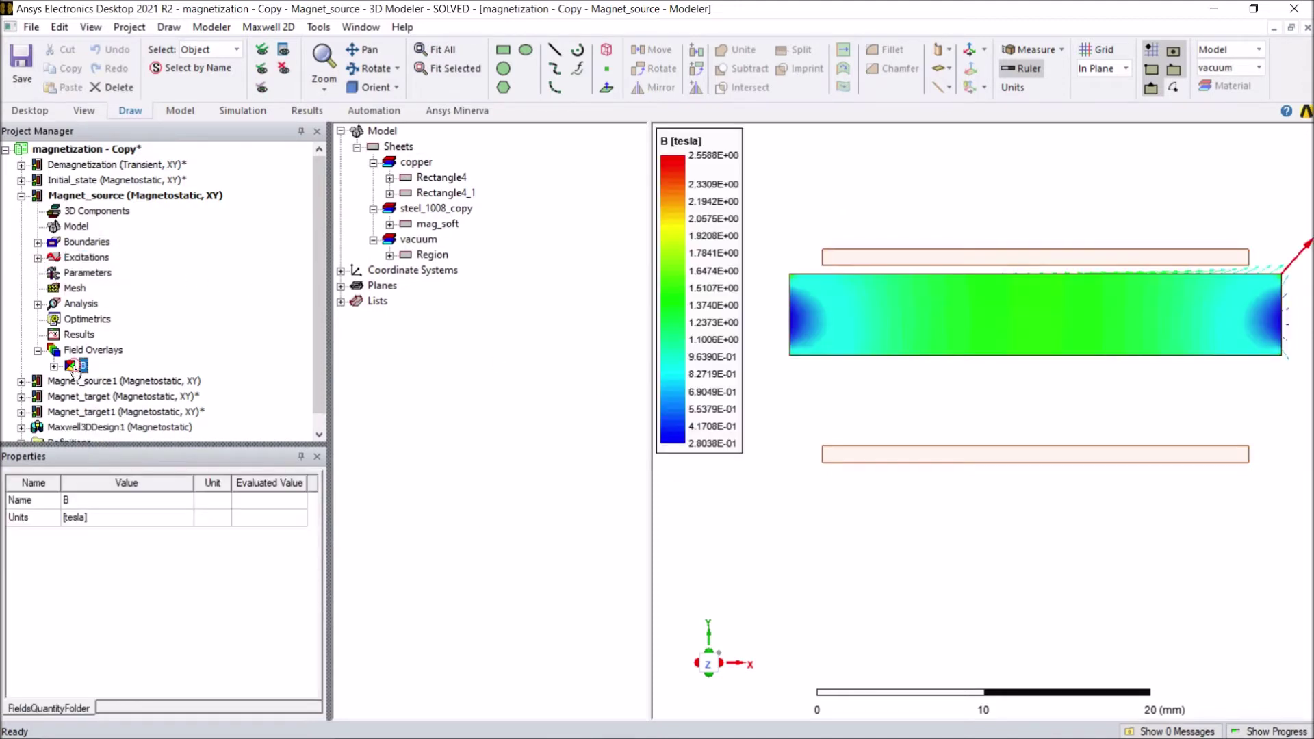
click(53, 366)
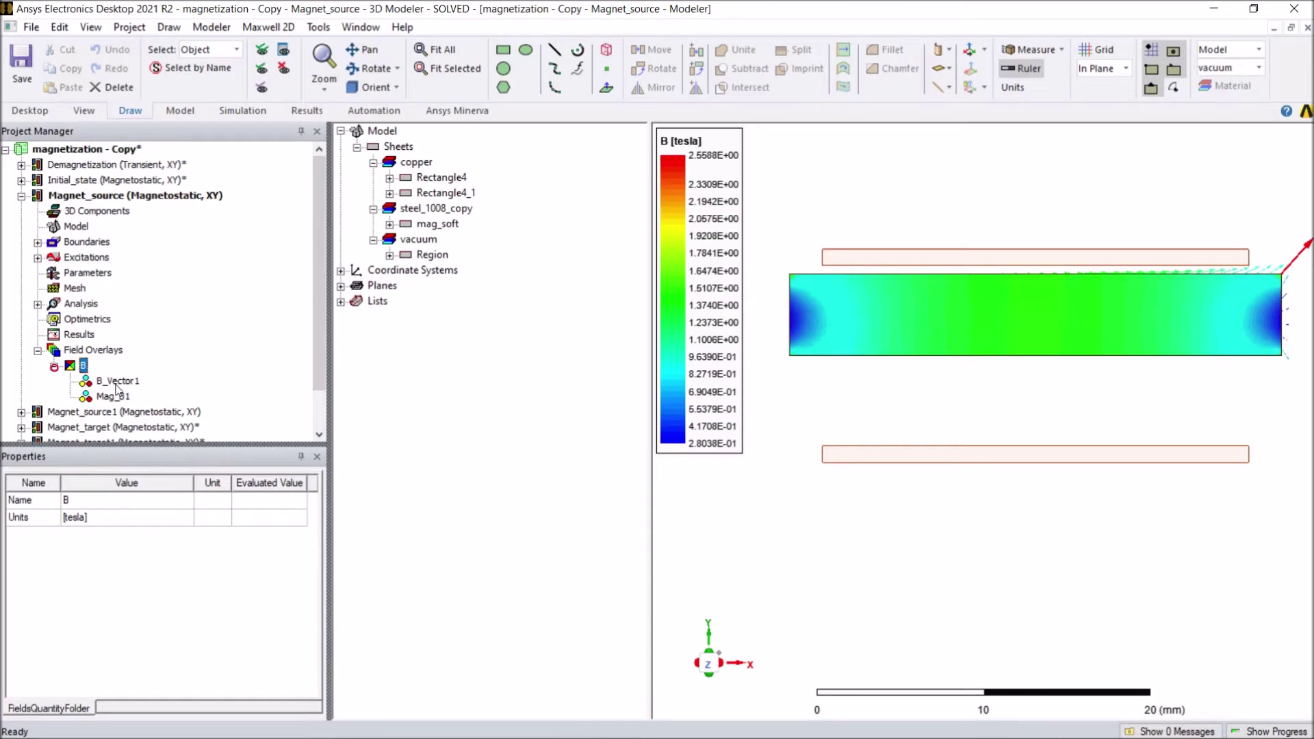
click(117, 382)
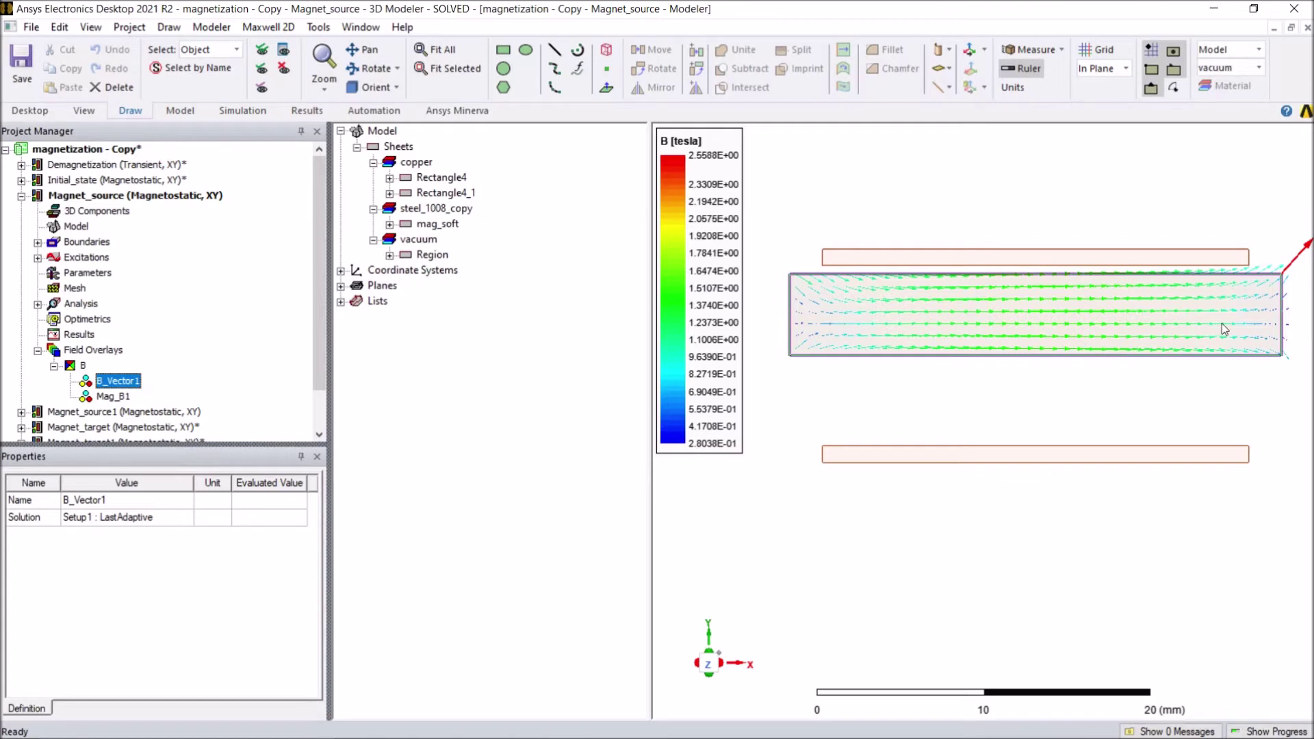
click(107, 399)
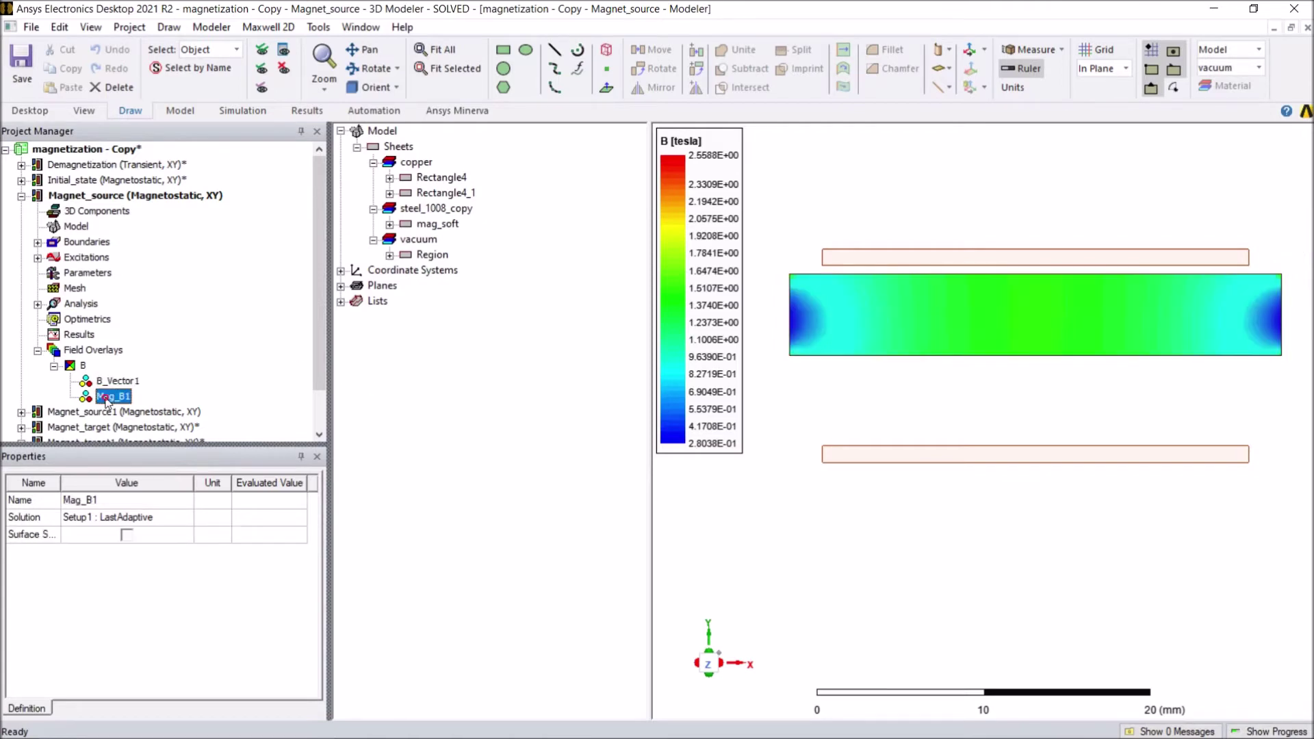
click(814, 410)
click(158, 197)
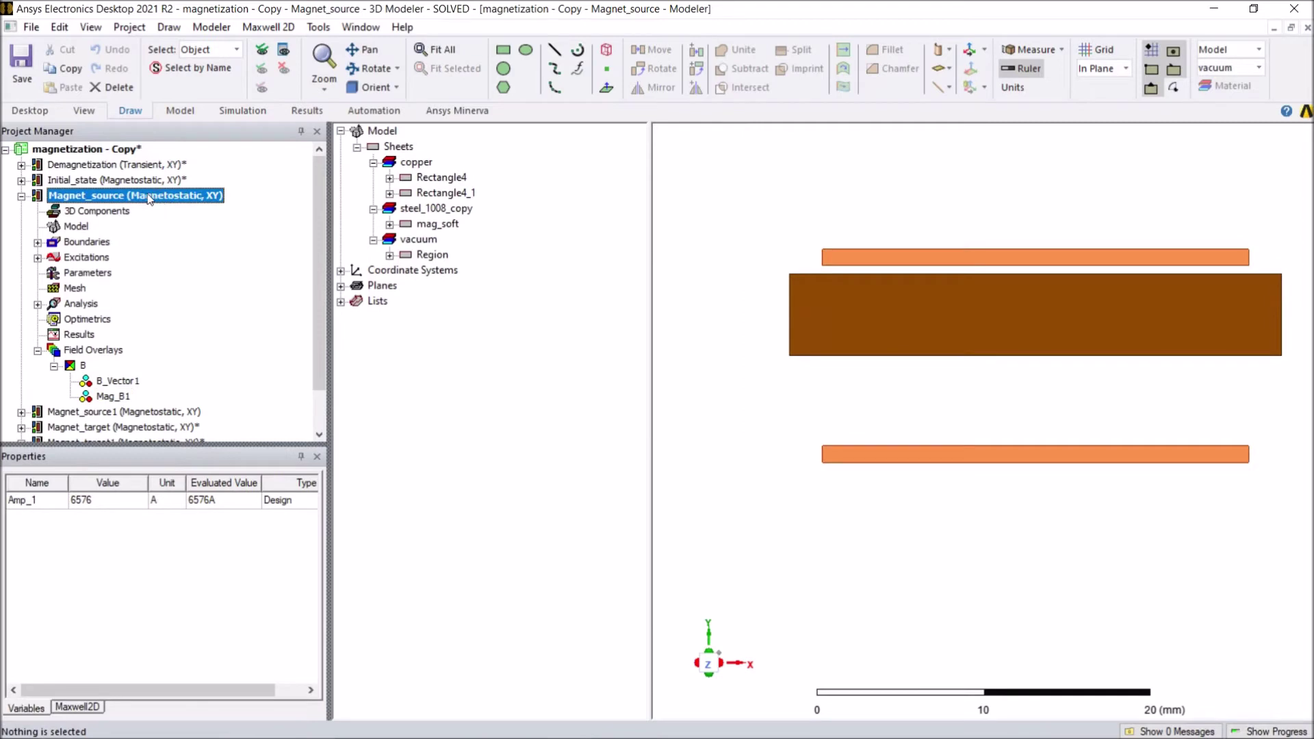
click(22, 195)
Open Magnet_target, select mag_soft, and review its magnetization computation settings without changes
click(94, 228)
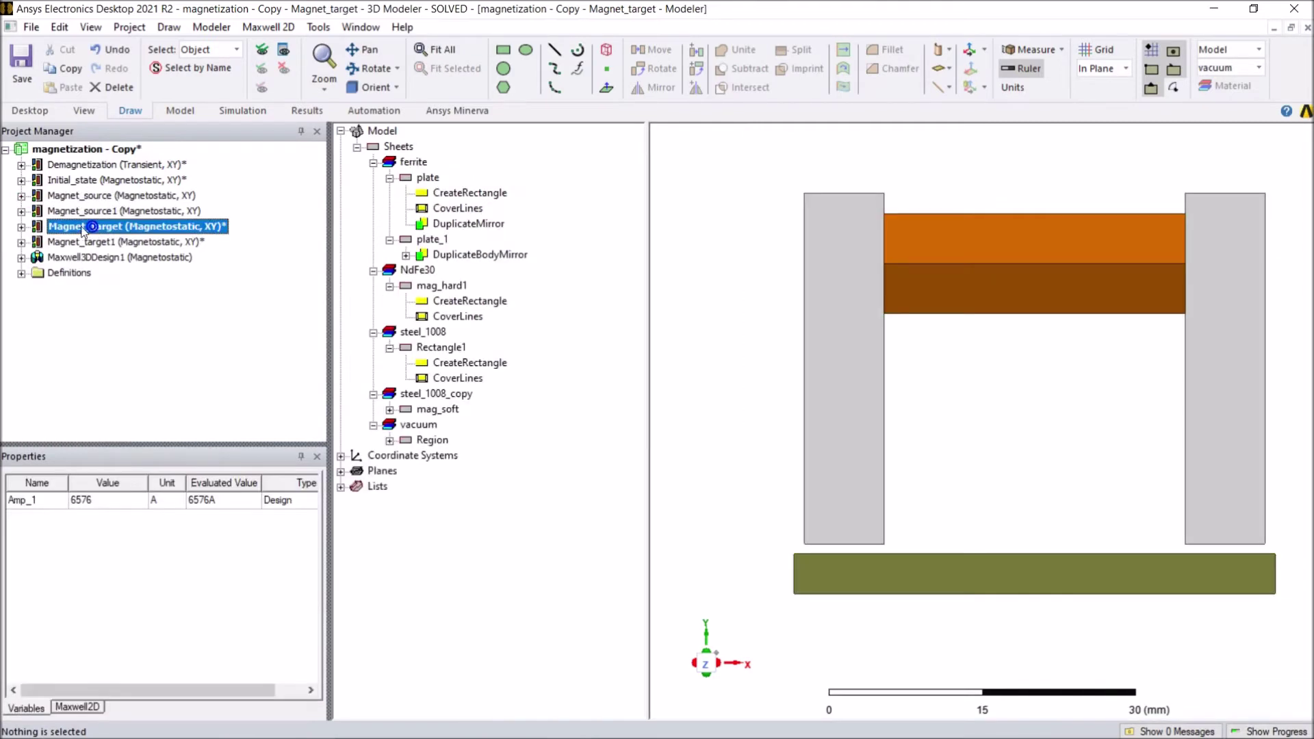
click(25, 227)
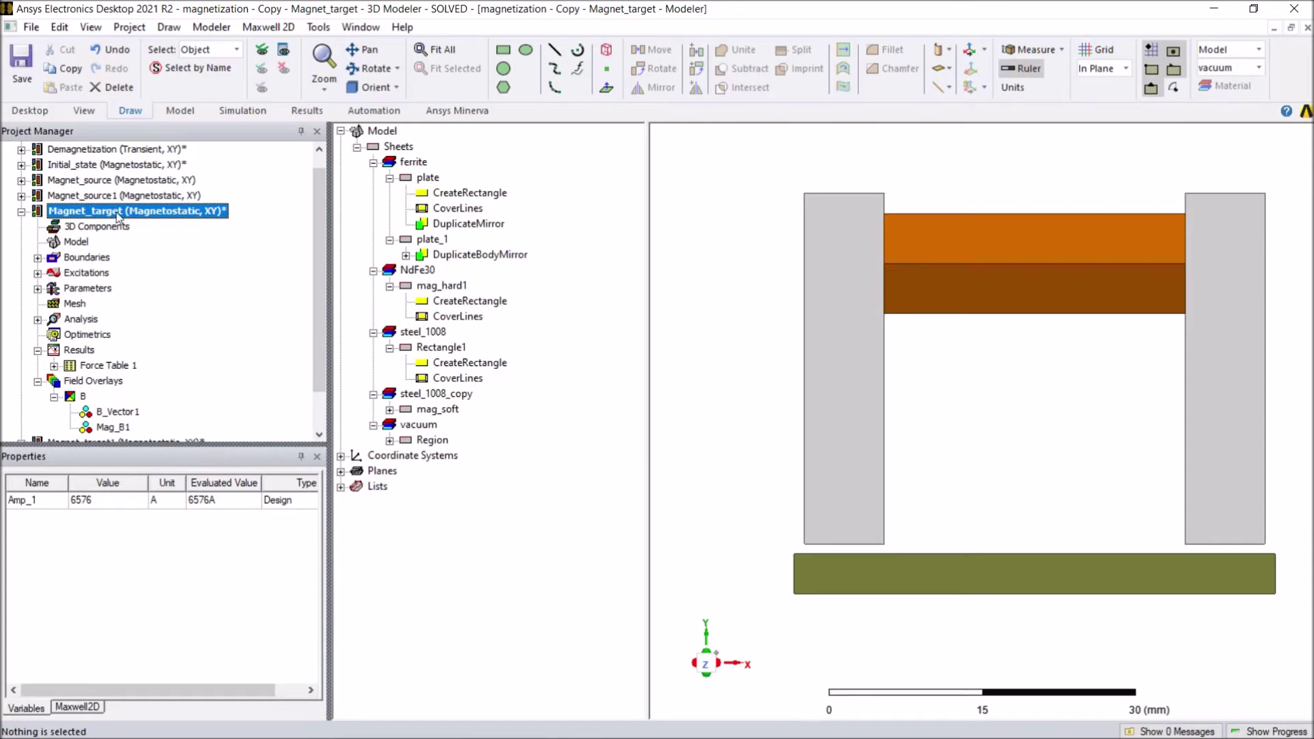
click(931, 230)
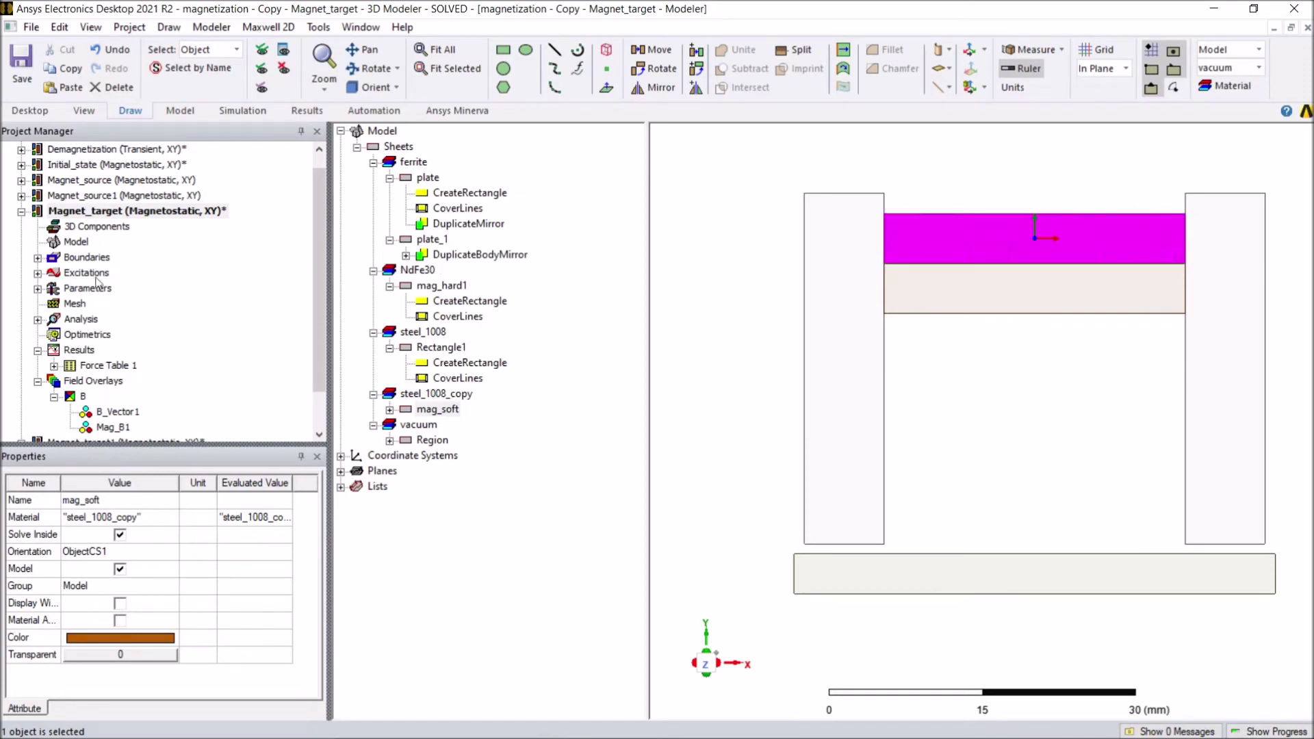
click(37, 273)
right_click(81, 273)
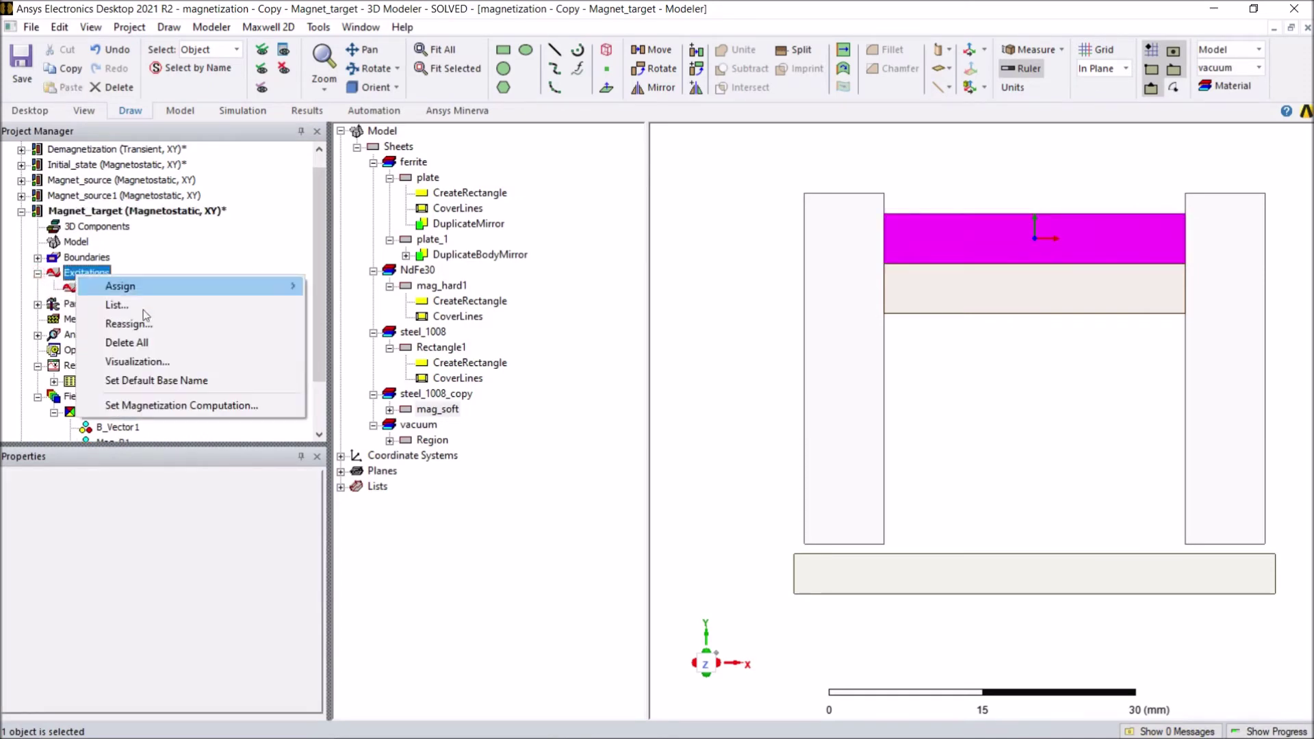
click(134, 405)
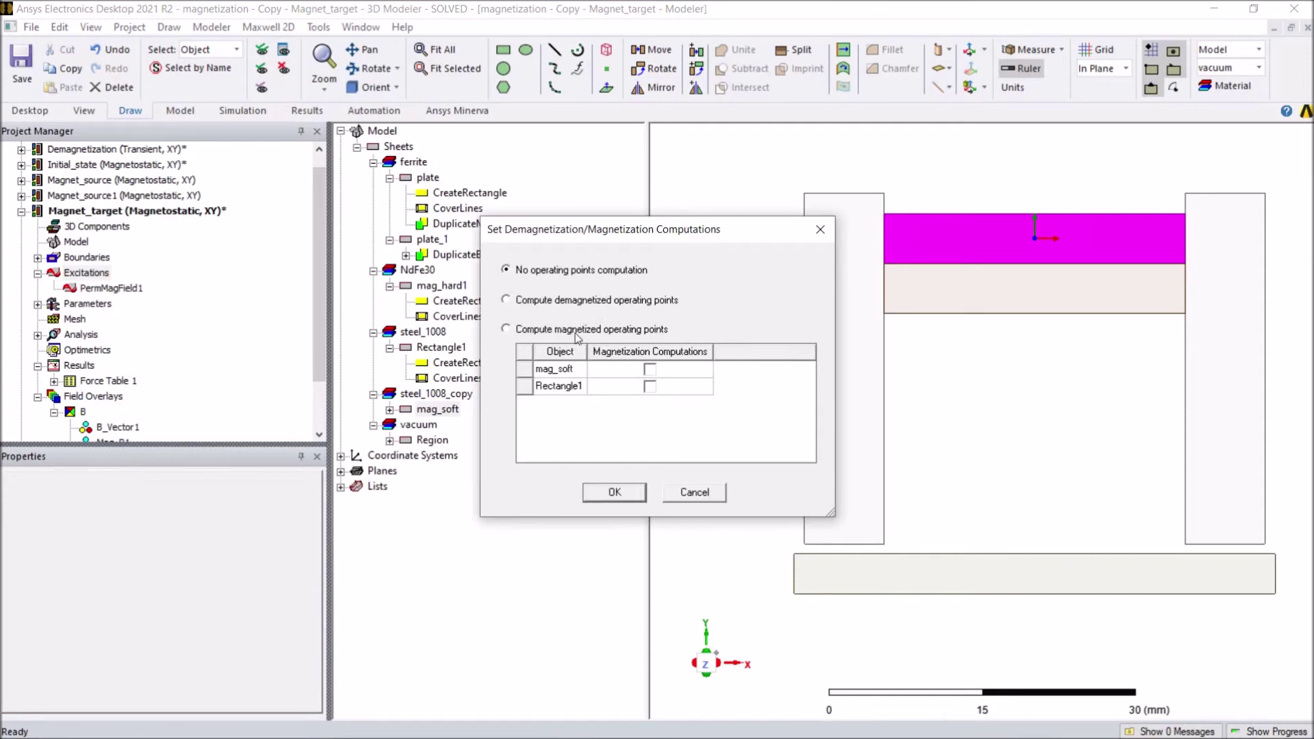
click(693, 493)
Review PermMagField1's link object mapping of mag_soft to mag_soft, then cancel both dialogs
double_click(112, 289)
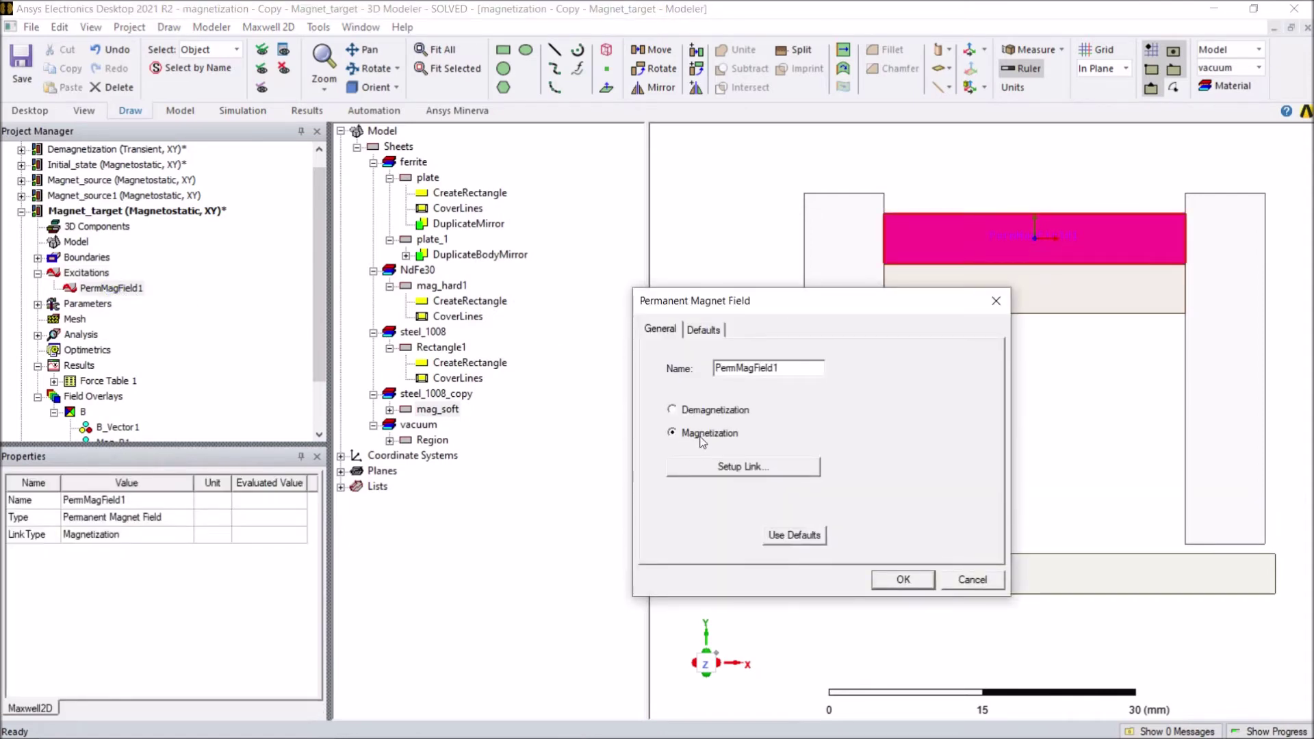
click(748, 469)
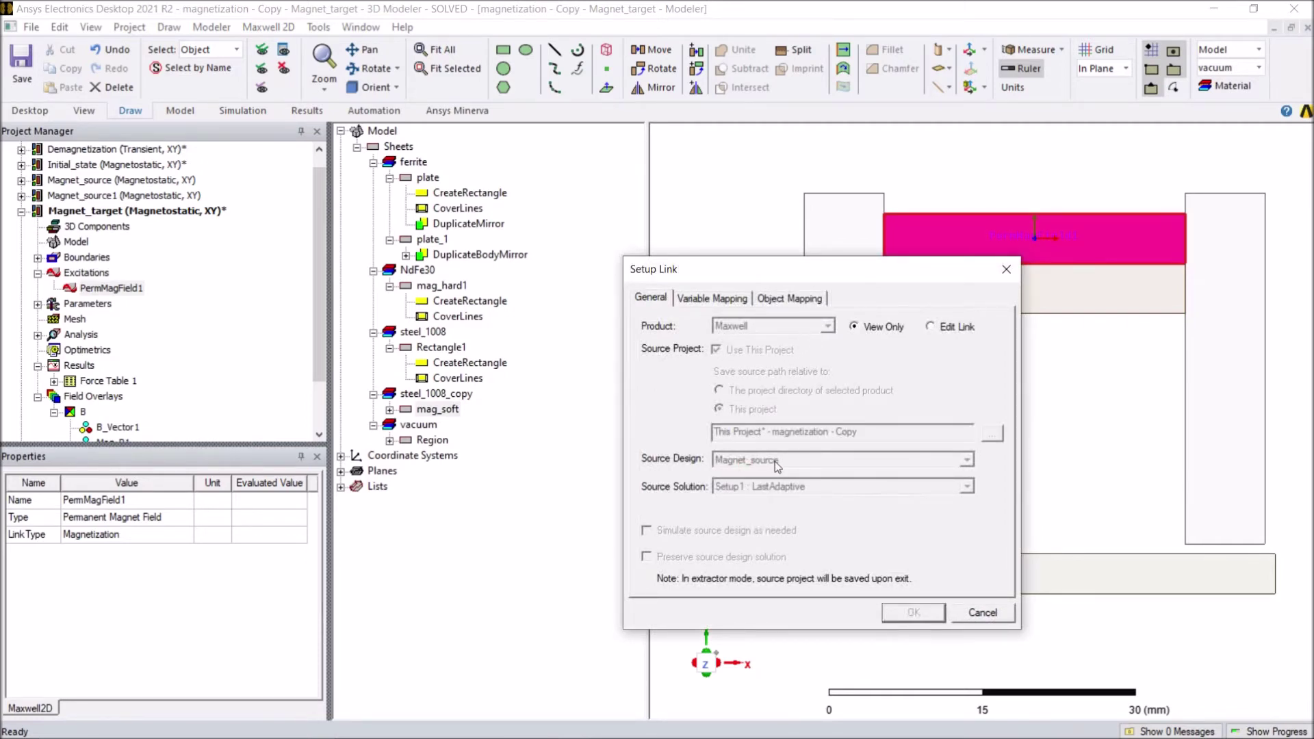
click(798, 301)
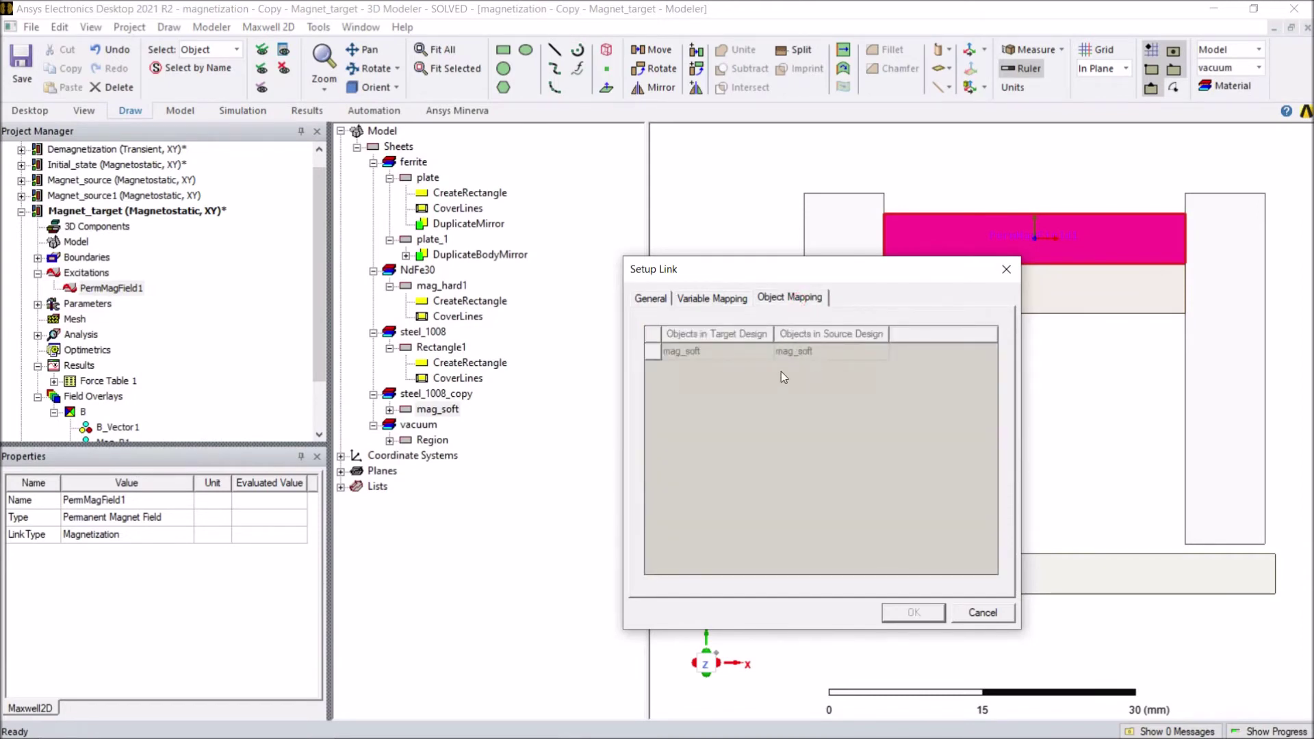
click(969, 614)
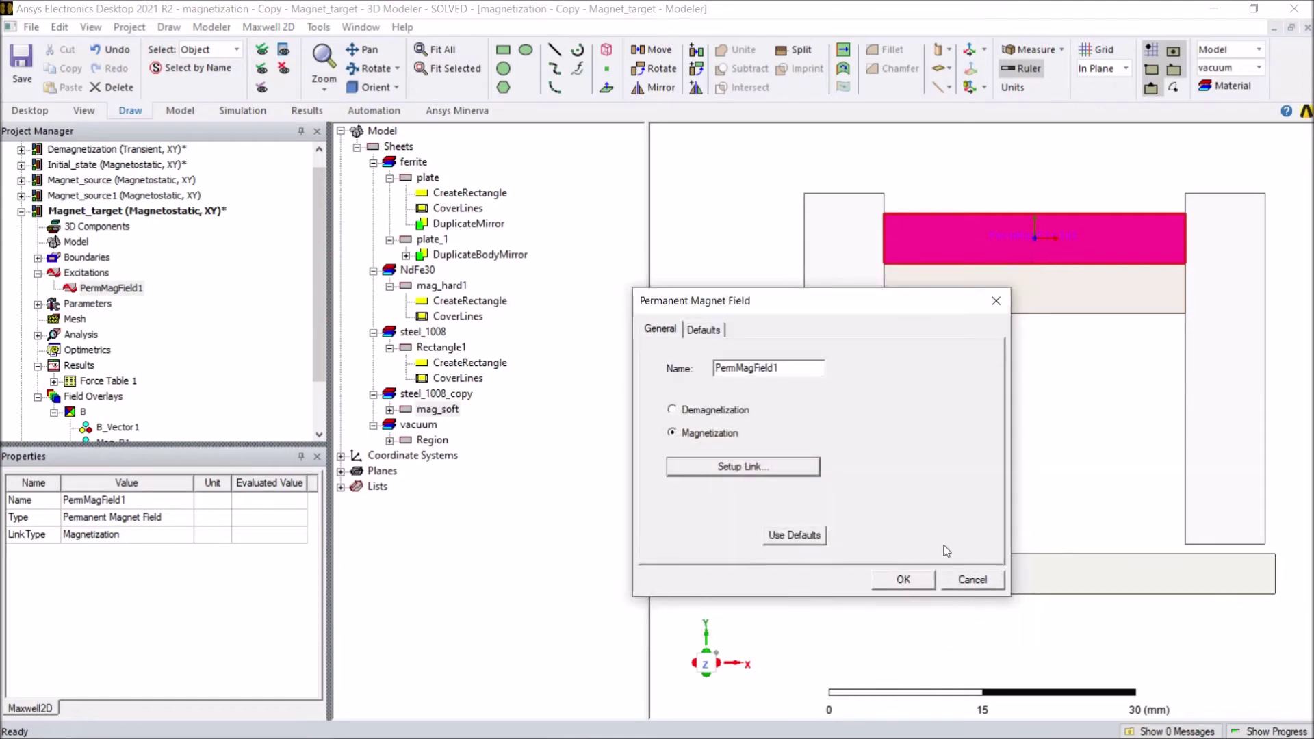
click(951, 581)
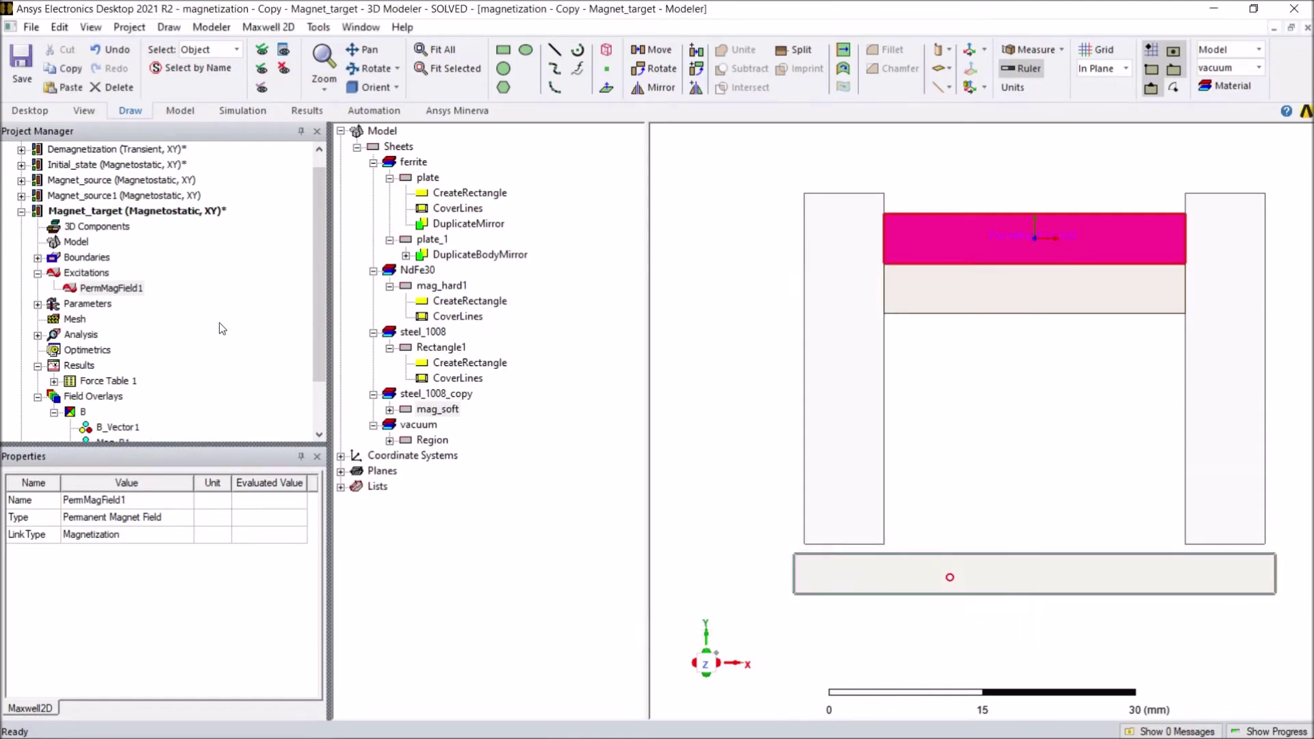
click(38, 273)
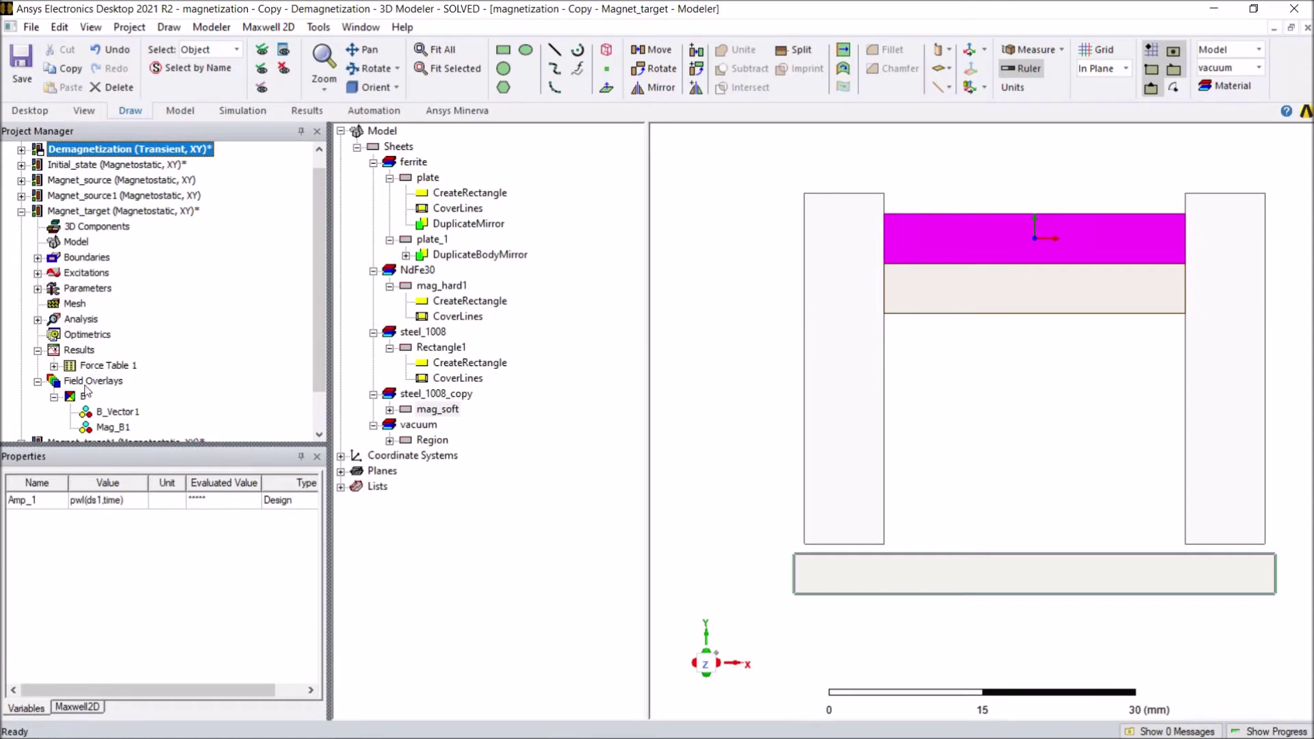
Show Magnet_target's B_Vector1 close up, then Mag_B1 over the full core, and open Force Table 1
scroll(85, 392, down, 1)
click(113, 368)
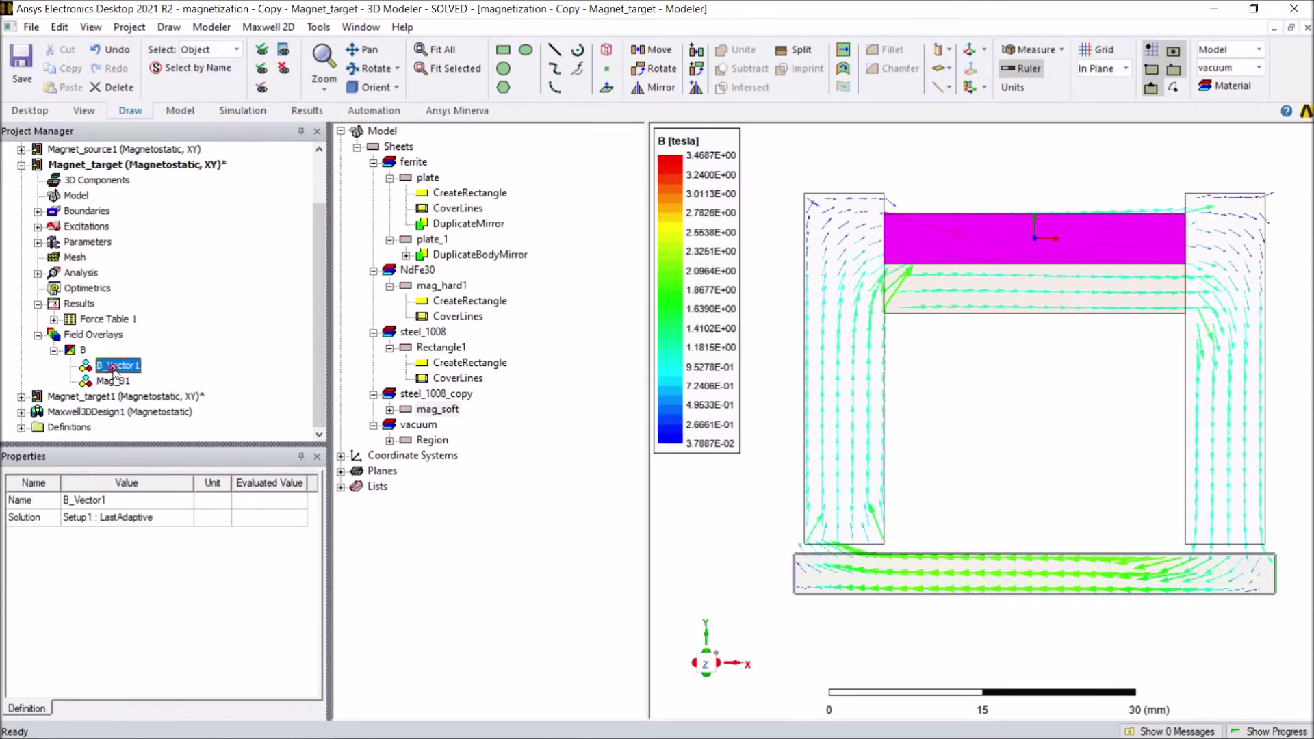
click(930, 426)
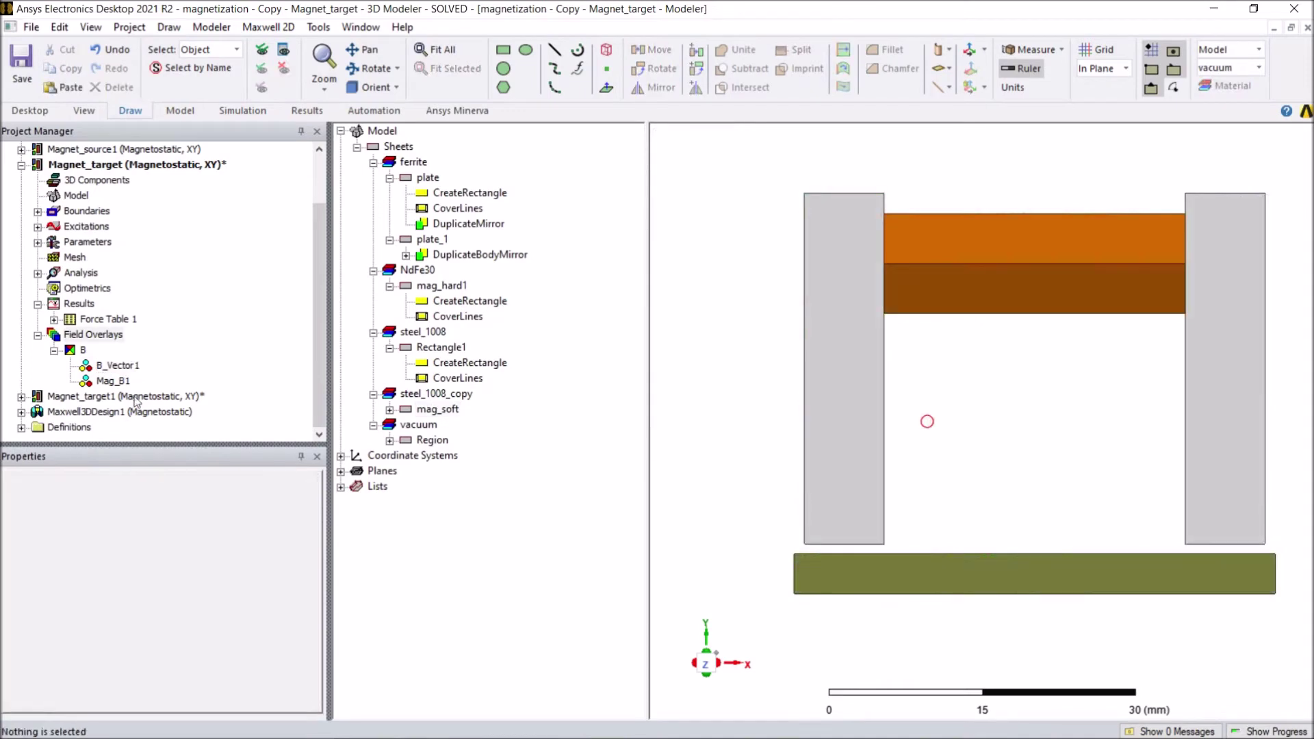
click(124, 370)
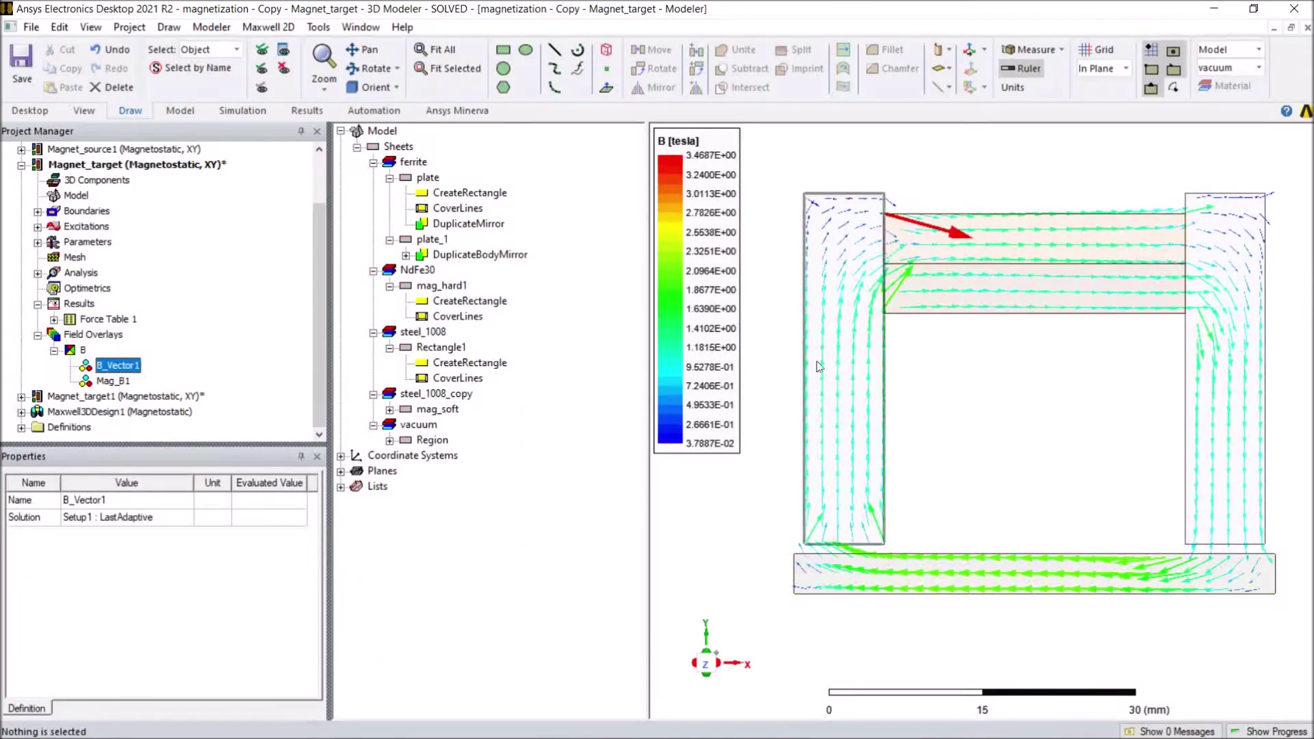
scroll(1111, 189, up, 1)
scroll(1110, 189, up, 3)
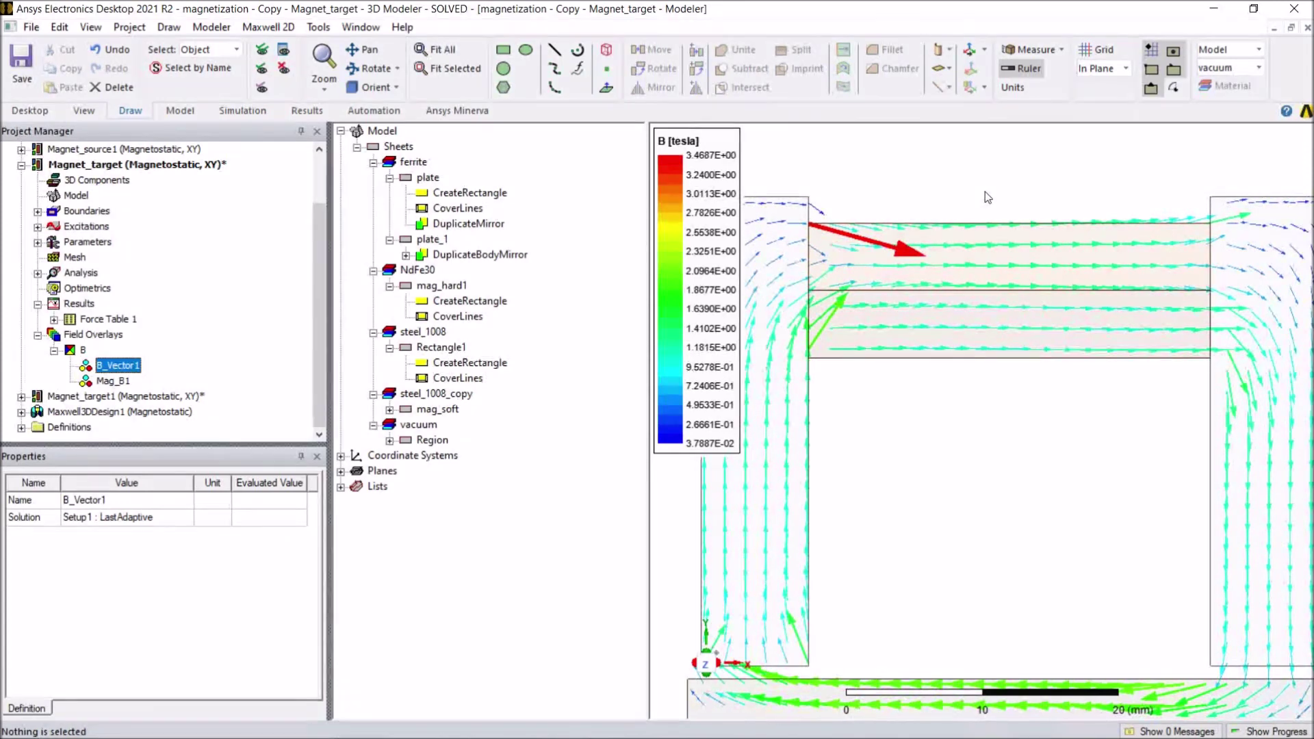
click(115, 381)
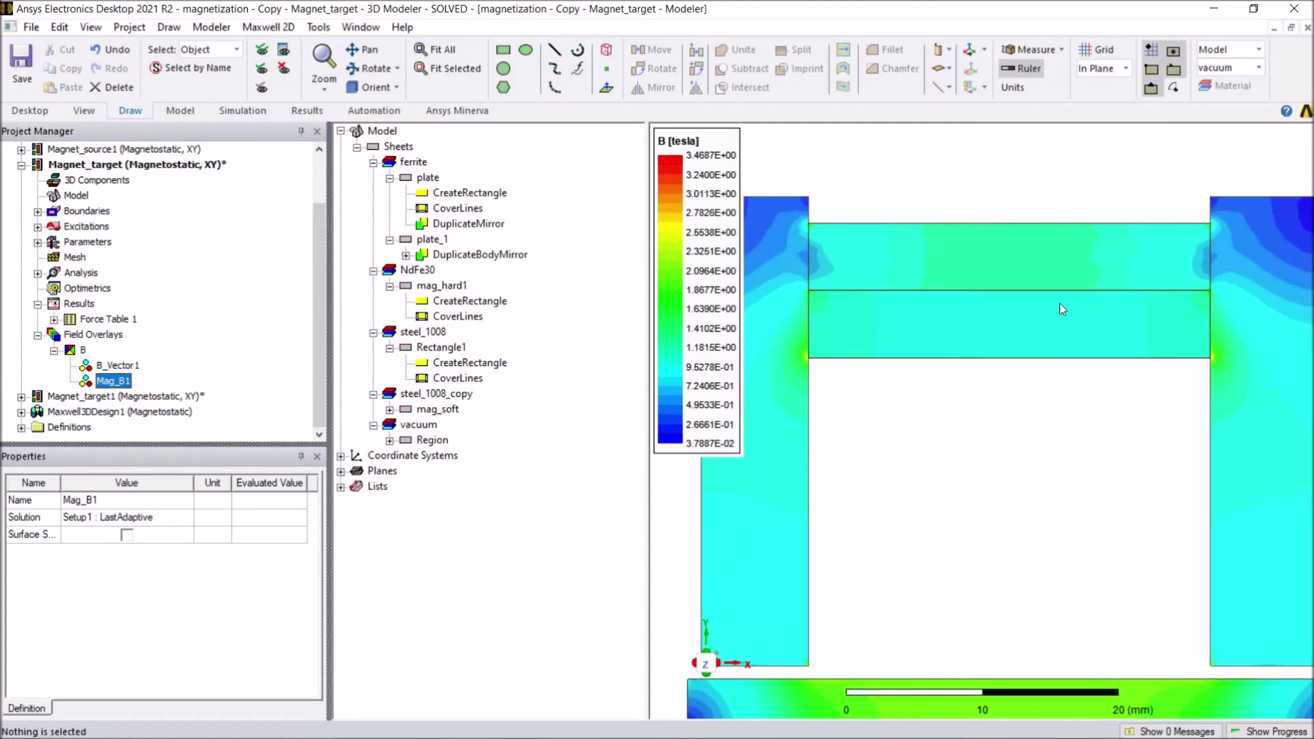
scroll(1090, 248, down, 3)
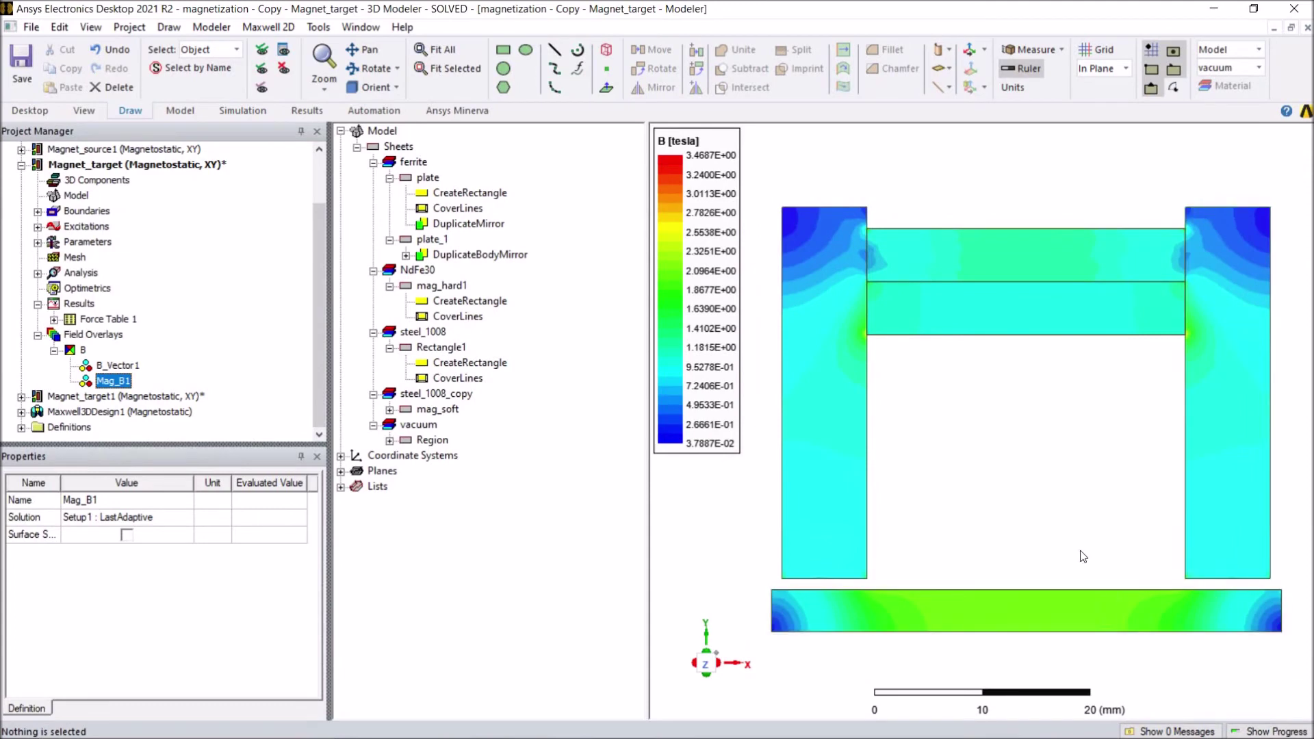
double_click(98, 321)
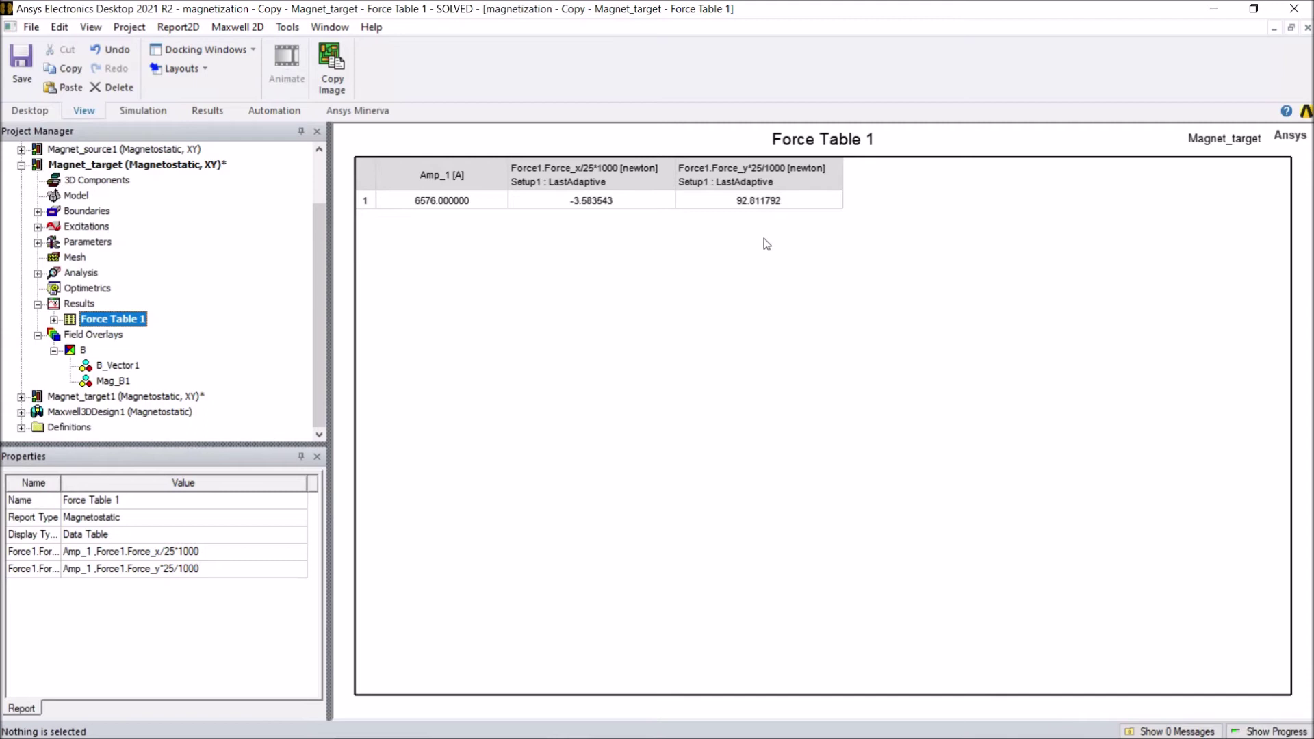
Go back to the Magnet_target geometry, showing Amp_1 at 6576 A, and collapse its design tree
double_click(173, 166)
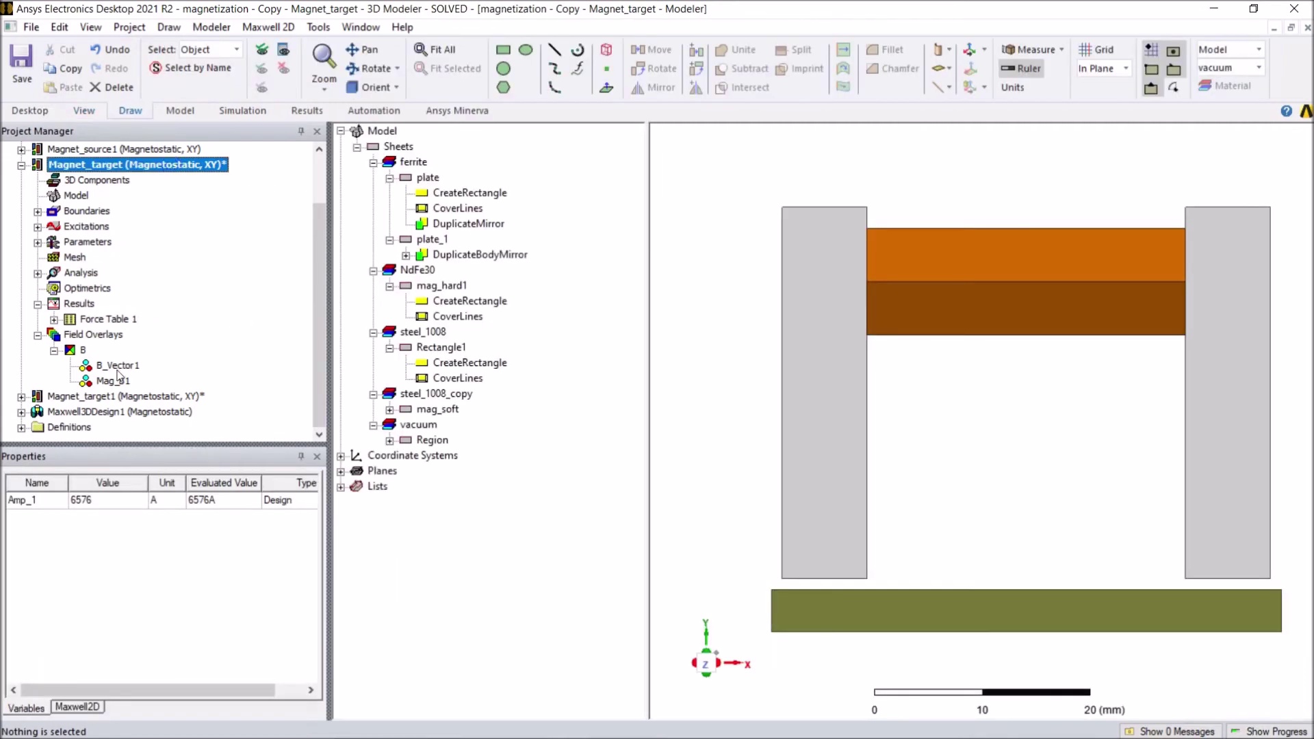
click(113, 381)
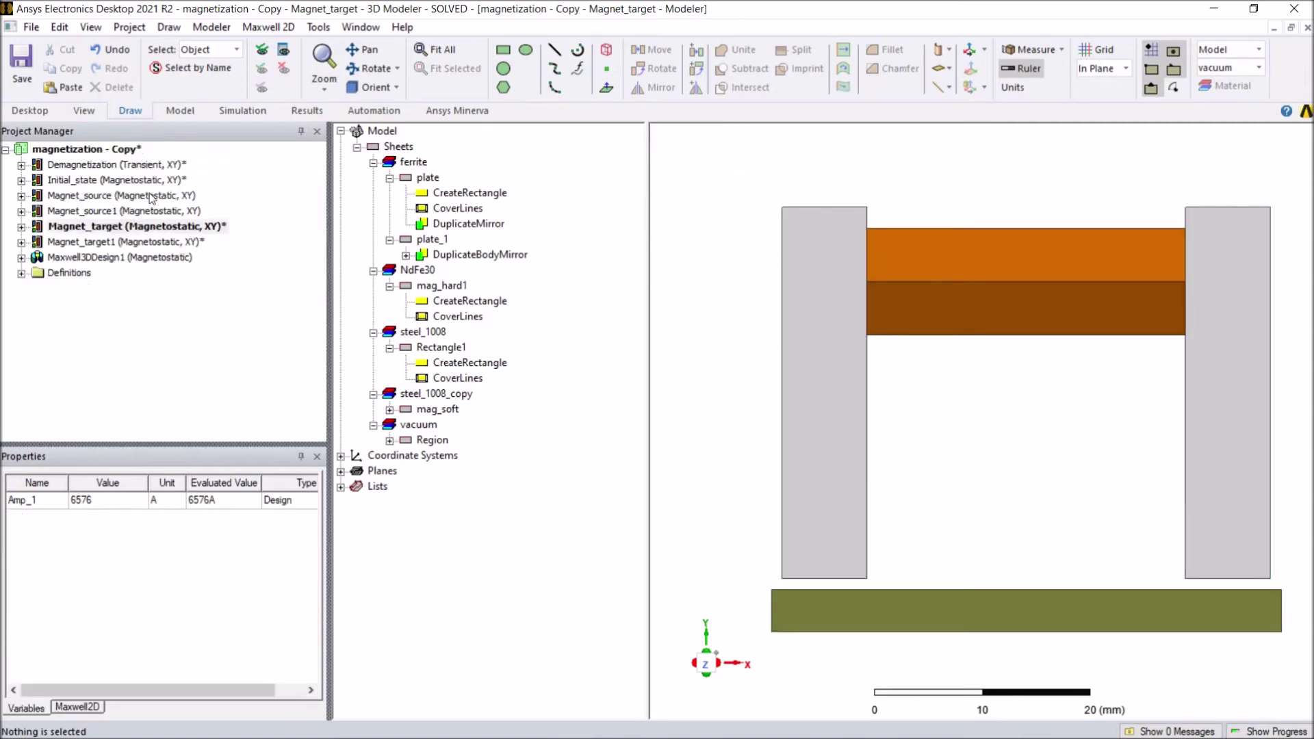
Show Magnet_source1's B_Vector1 plot on mag_soft (0.28038–2.5588 T) zoomed in, then collapse the design
double_click(118, 212)
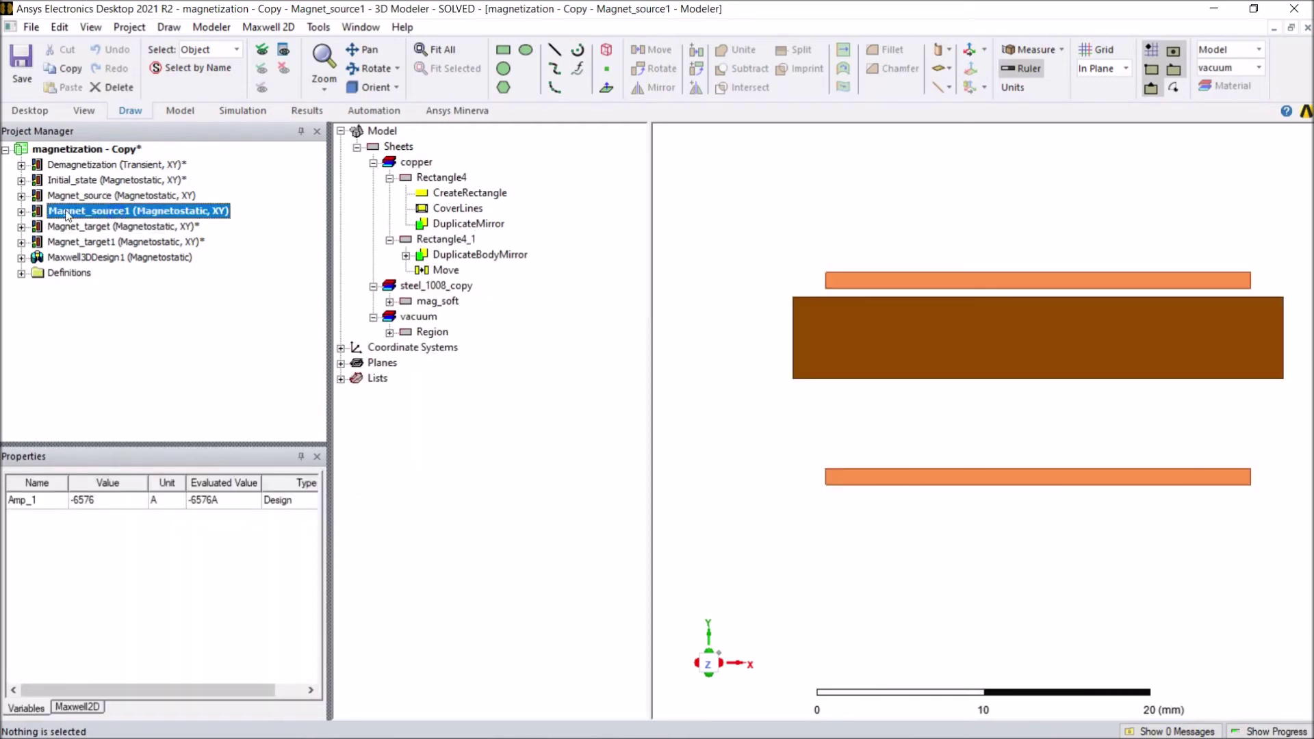
click(21, 211)
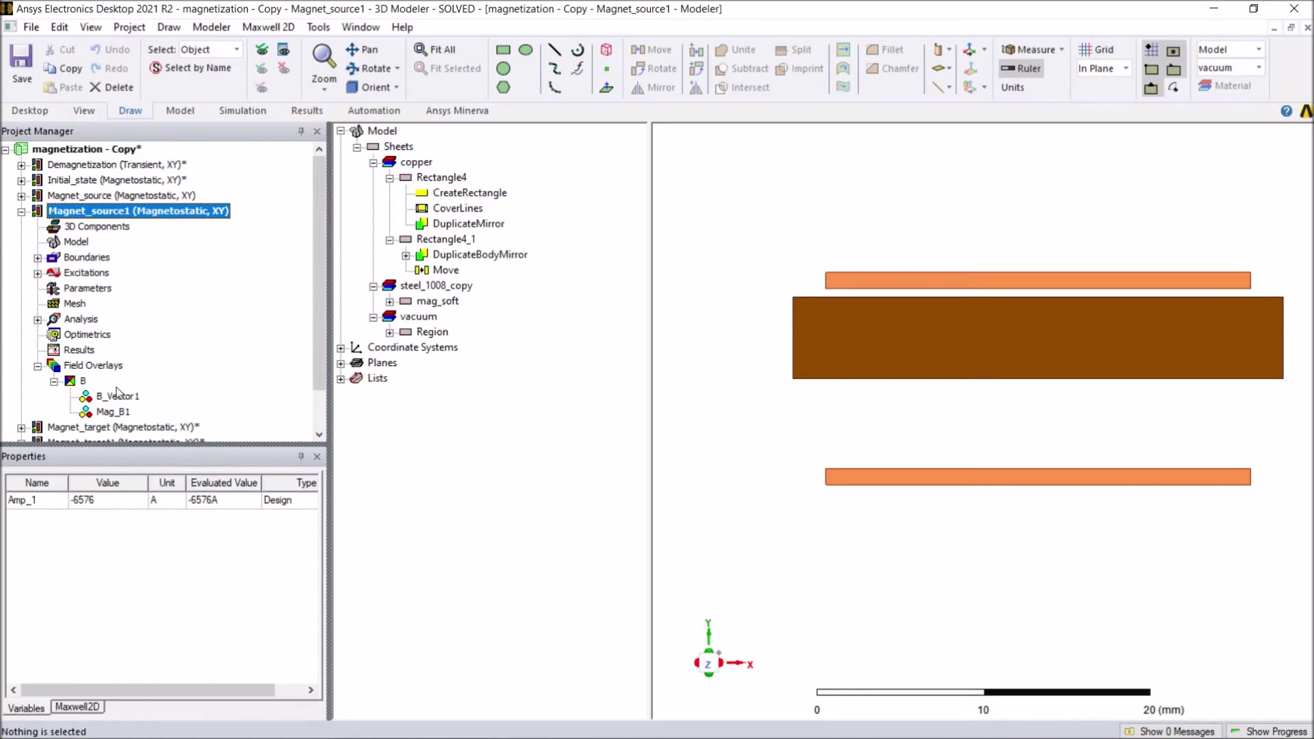
click(110, 397)
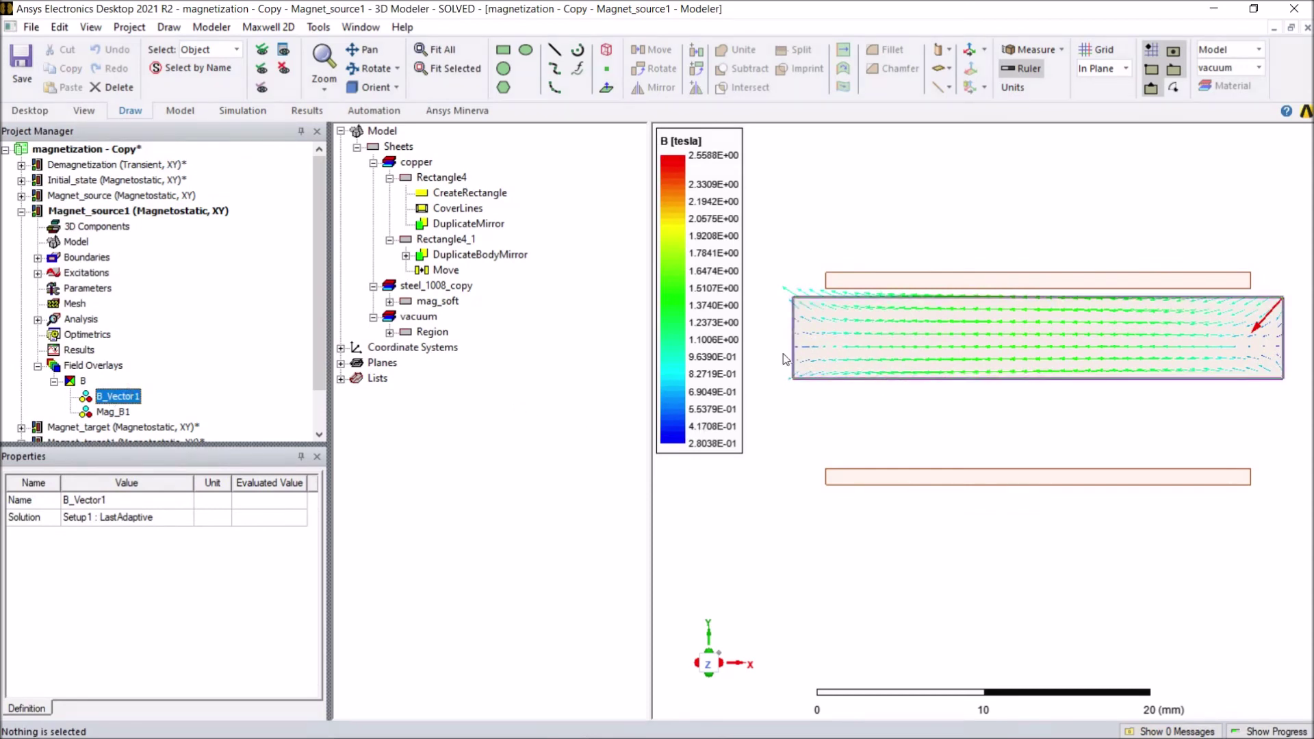
scroll(762, 356, up, 4)
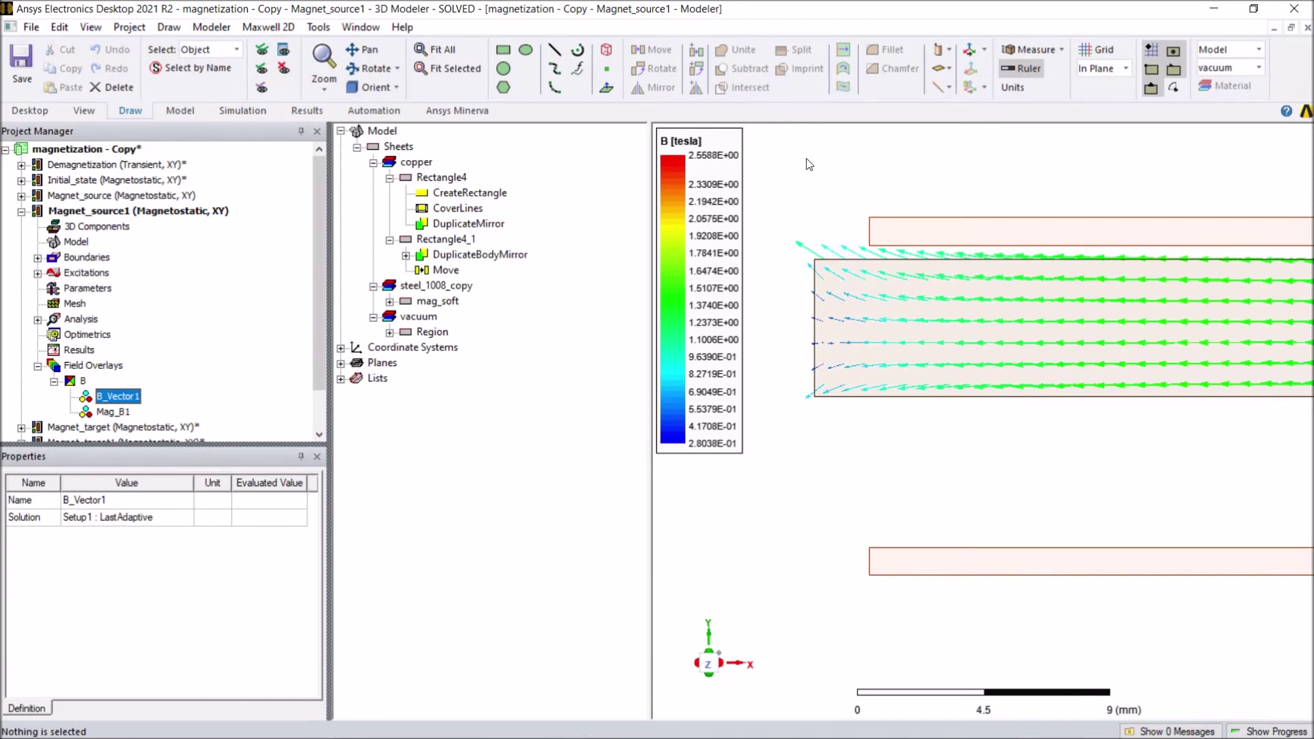
click(21, 211)
Open Magnet_target1 and check that PermMagField1's setup link points to Magnet_source1, leaving it unchanged
double_click(91, 242)
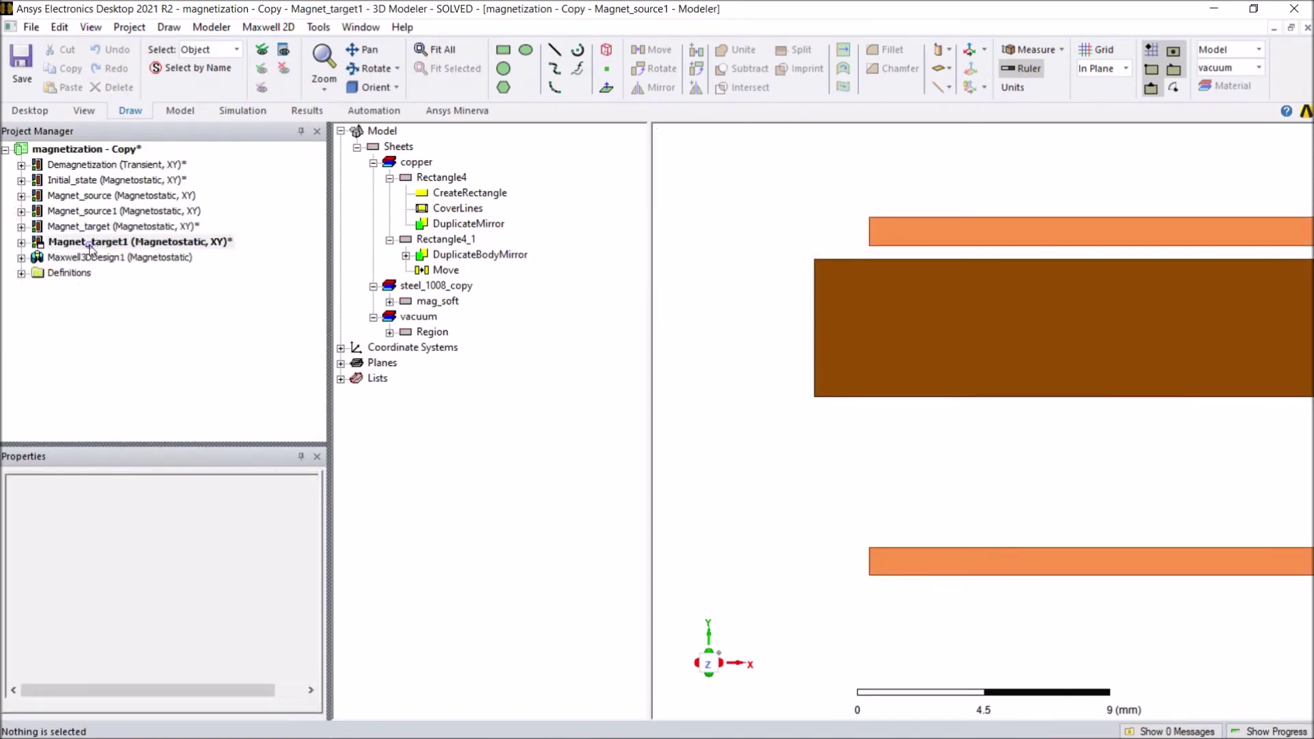
click(22, 242)
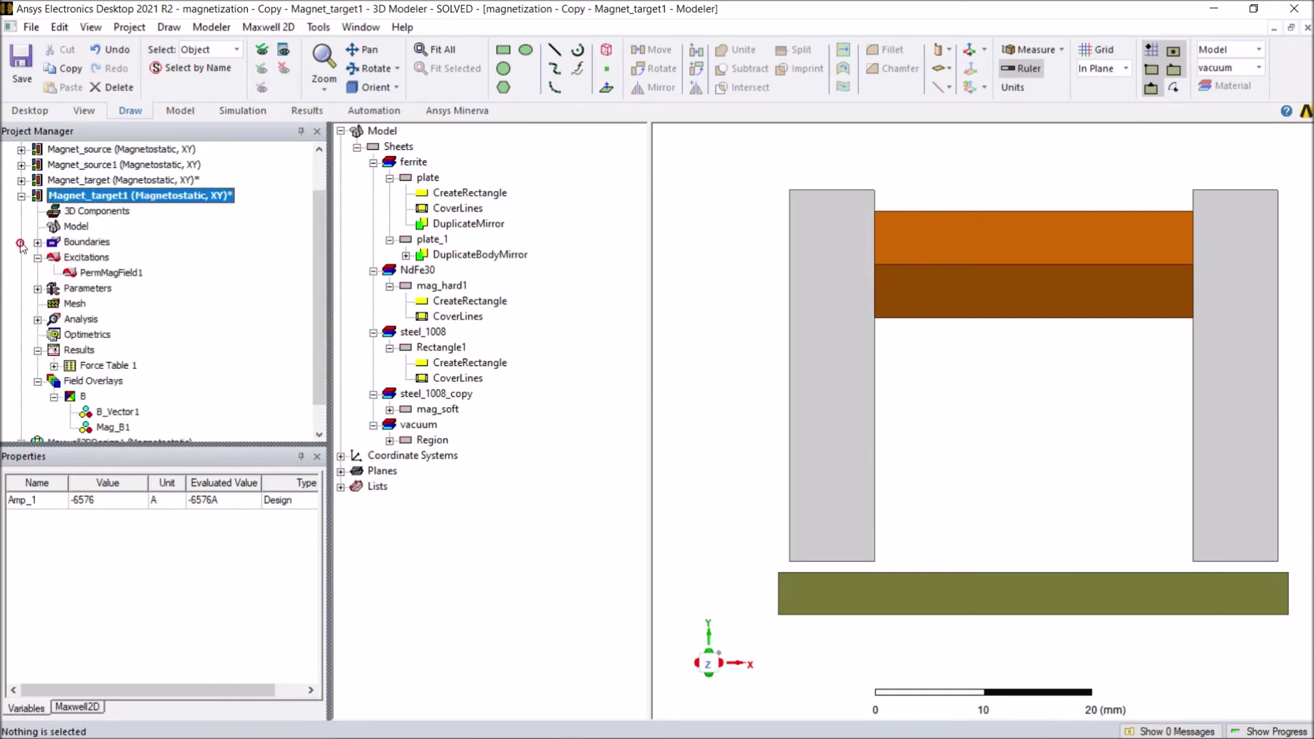
double_click(96, 273)
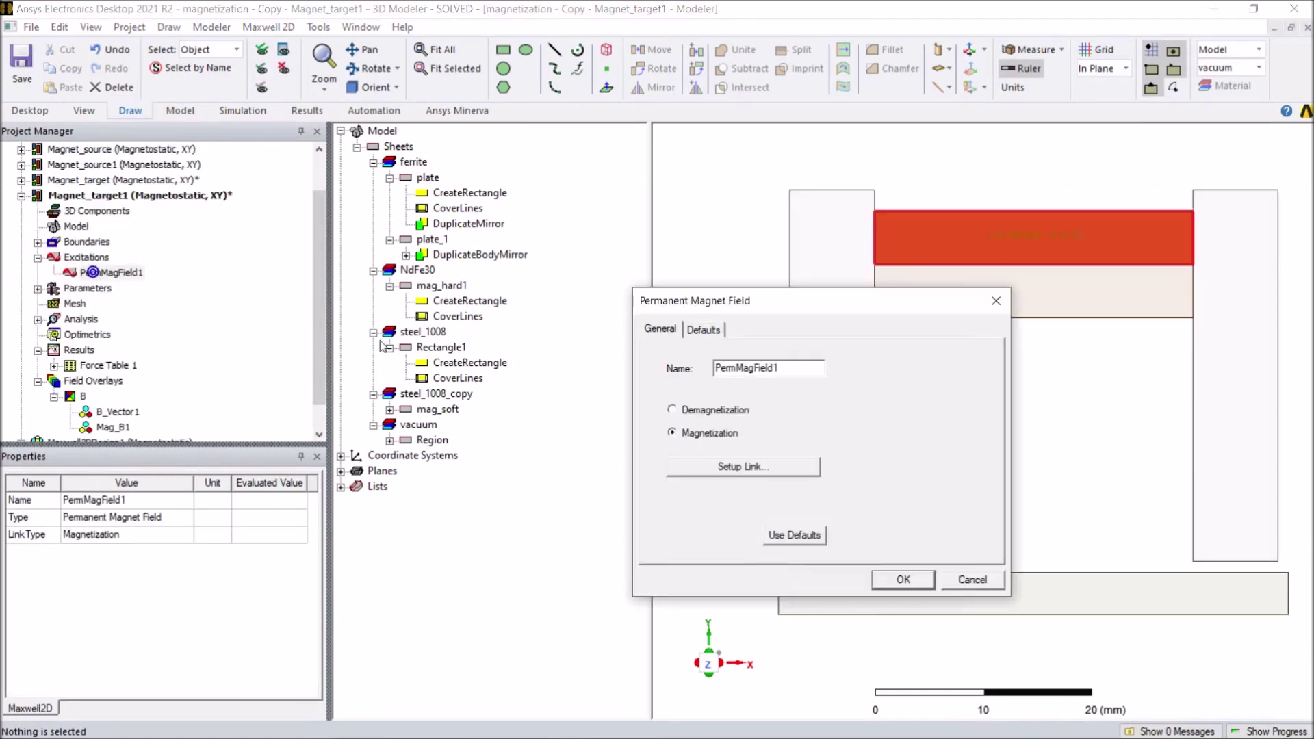
click(772, 470)
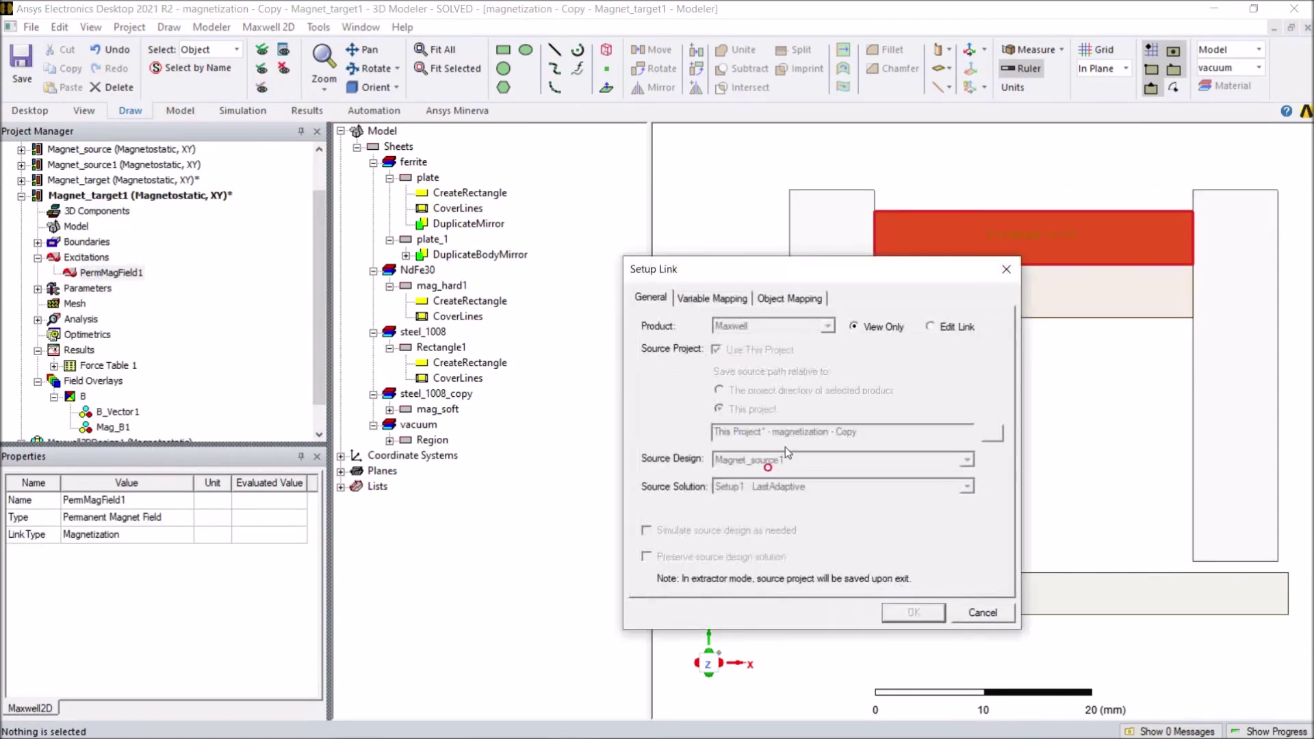
click(983, 612)
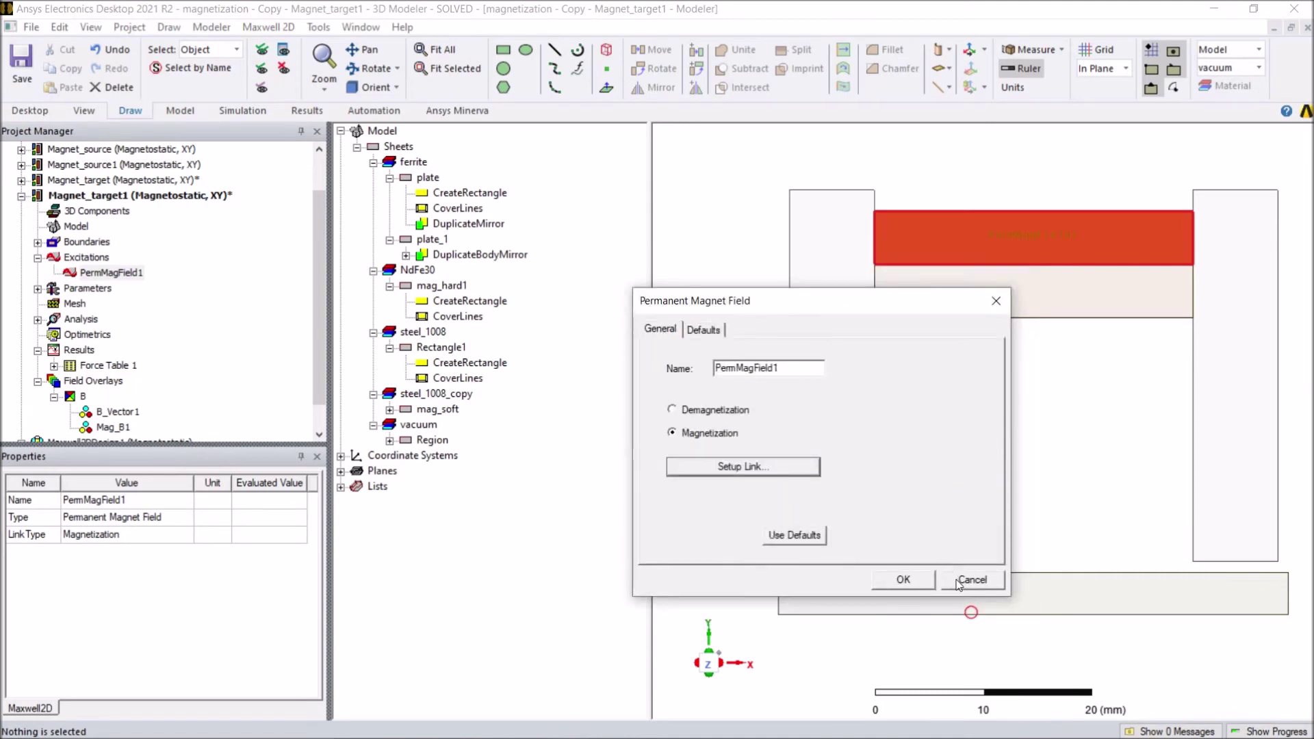
click(958, 580)
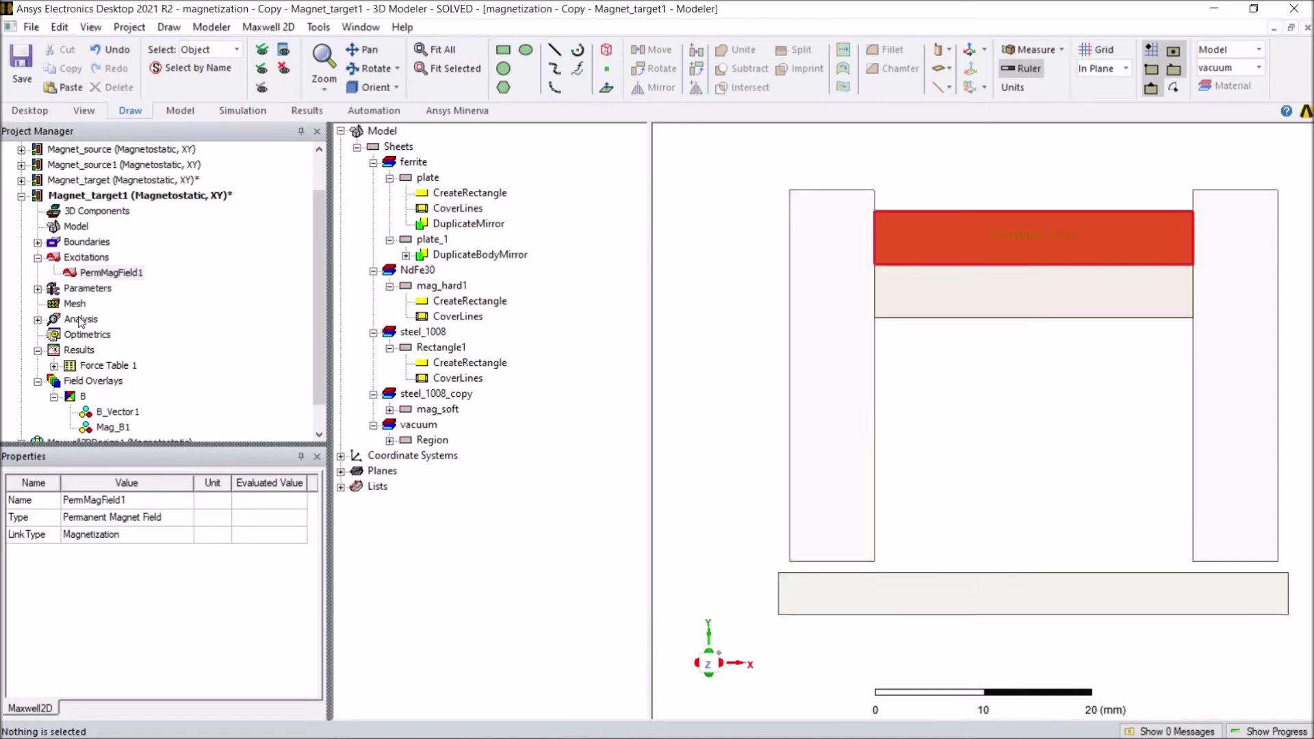
Display Magnet_target1's Mag_B1 contour, then its B_Vector1 plot (1.0529E-04–3.7195 T), then hide it
click(712, 262)
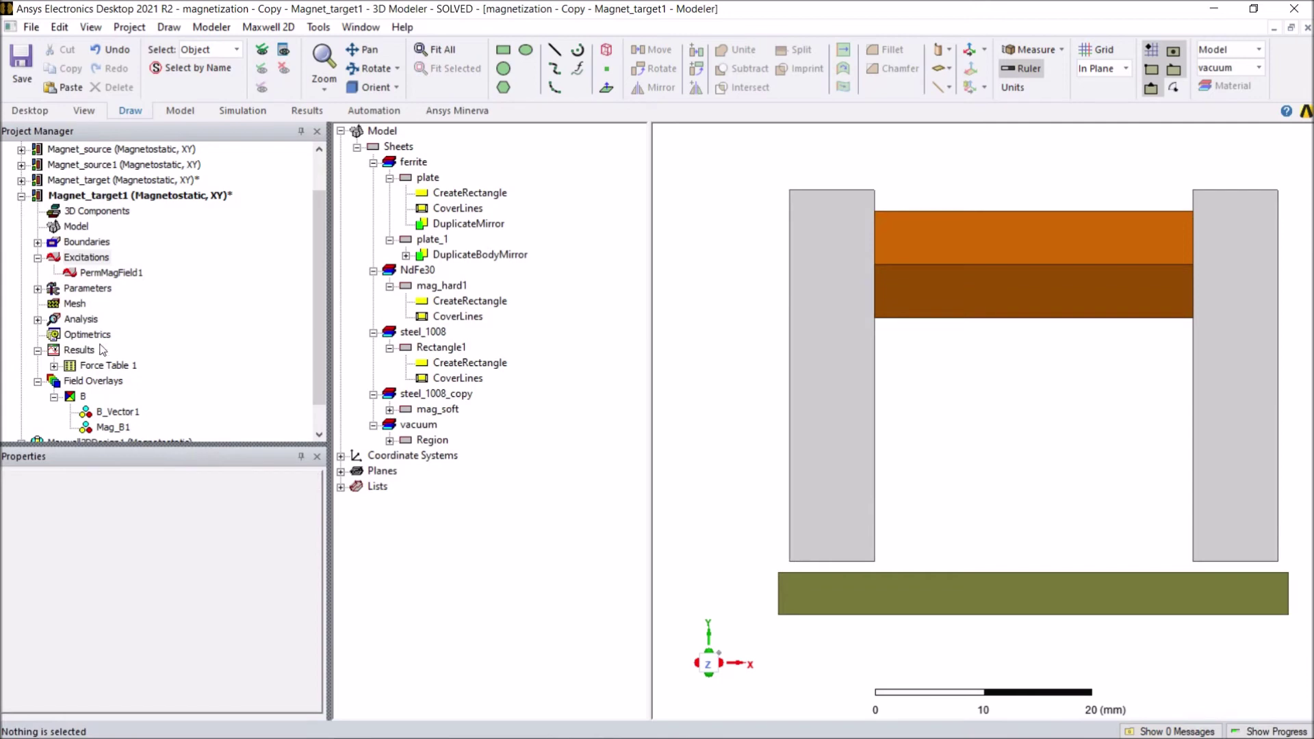
scroll(114, 405, down, 1)
click(103, 398)
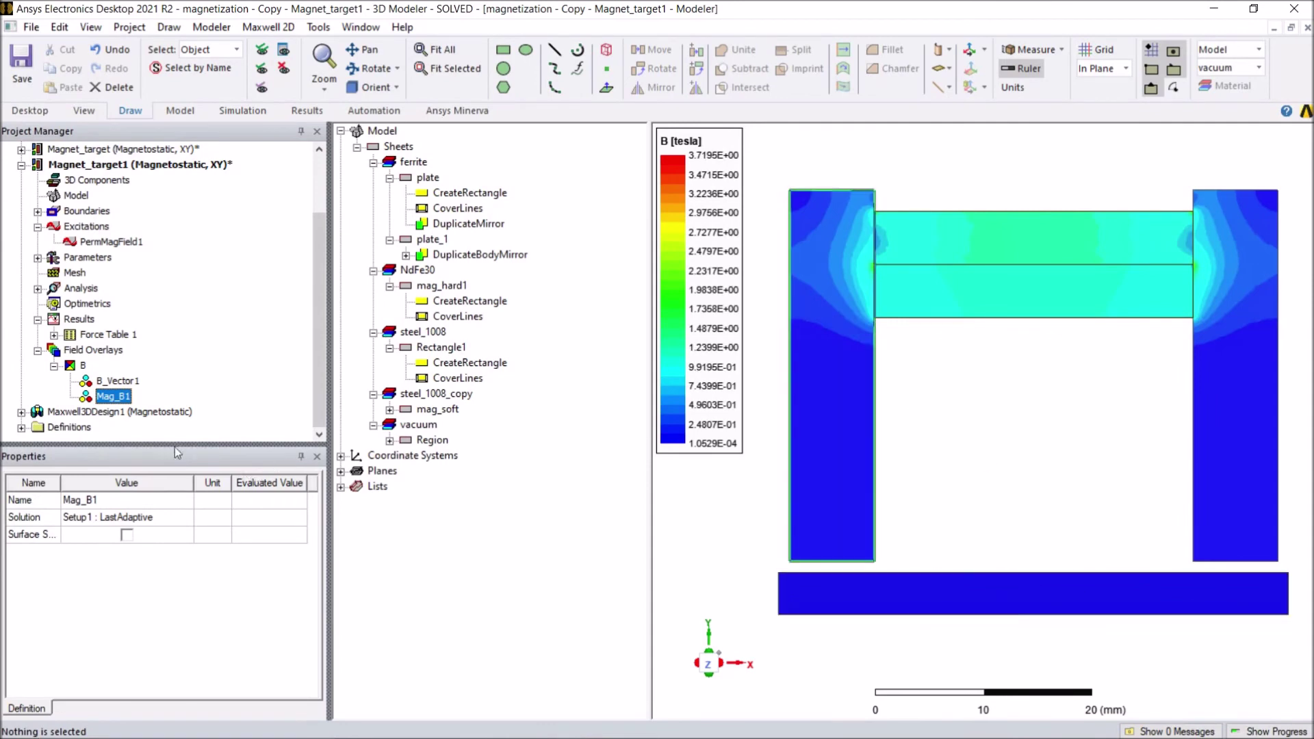
click(117, 381)
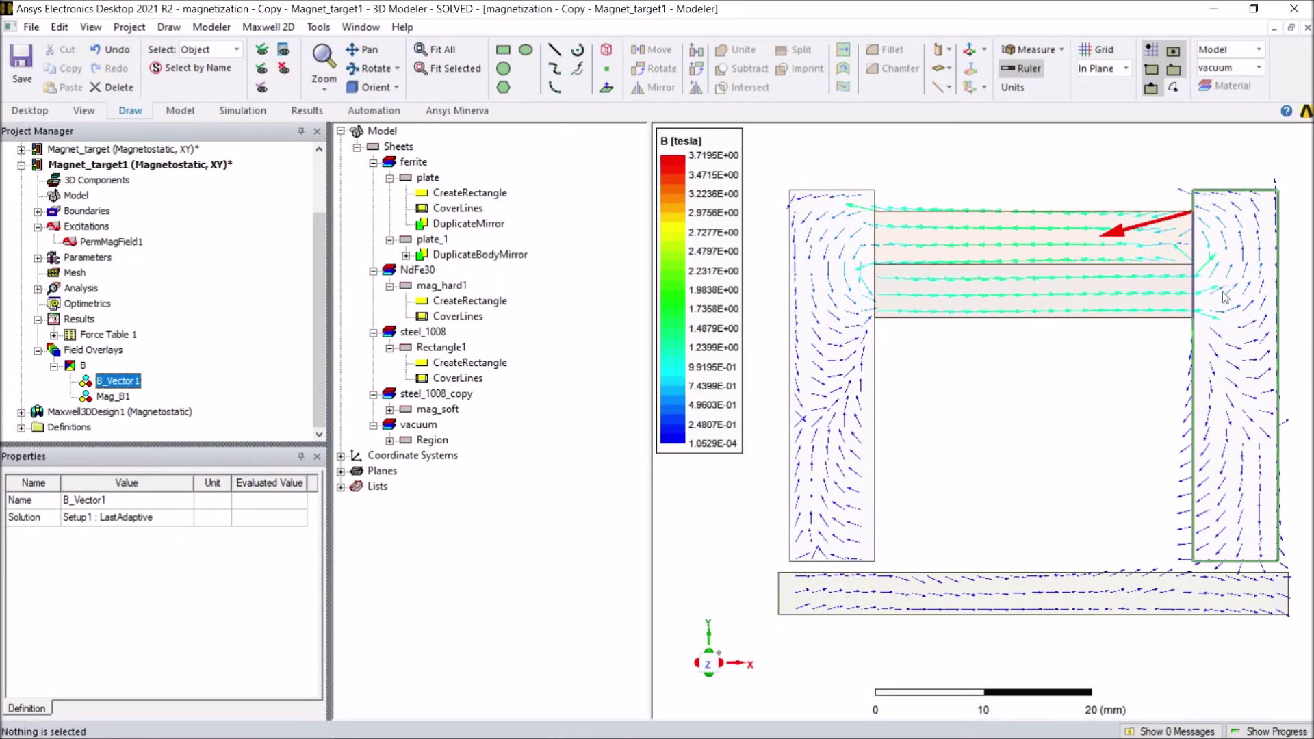
click(727, 506)
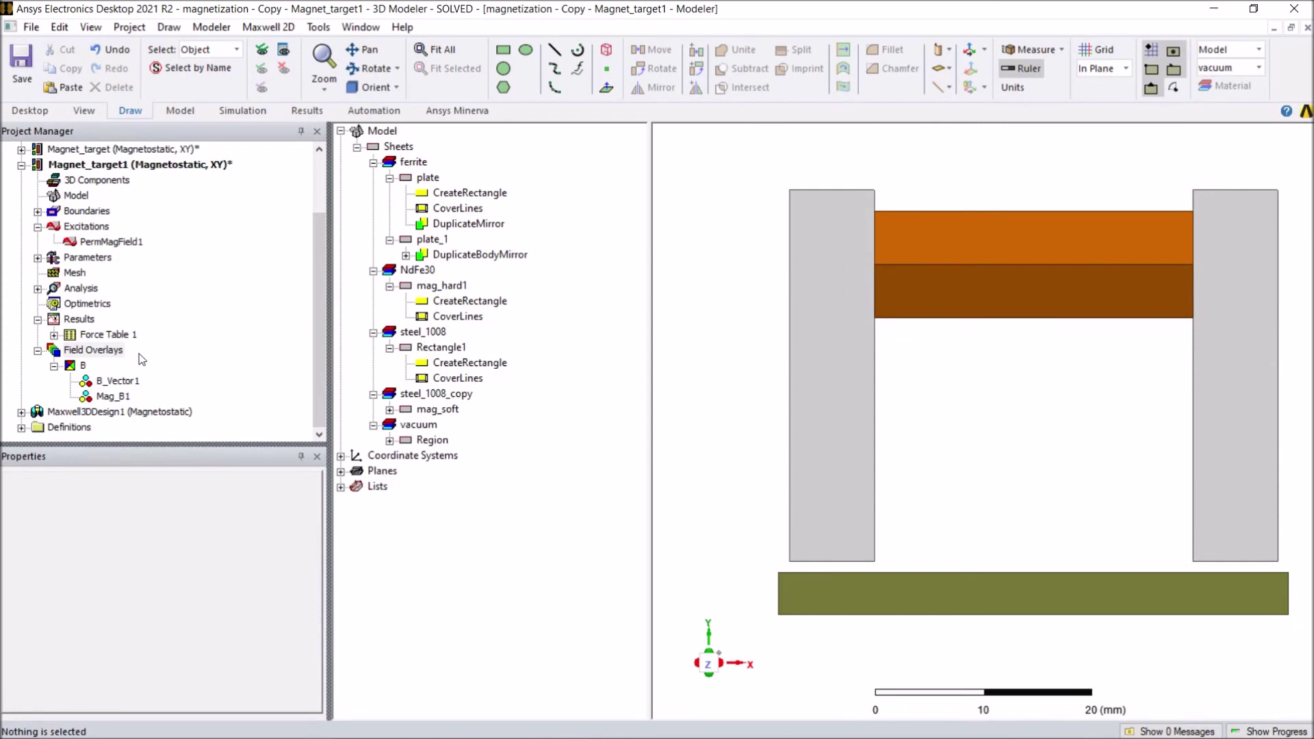
Read Force Table 1 (x 307.614668, y 41.018345), then return to the Magnet_target1 geometry with Amp_1 at -6576 A
double_click(107, 335)
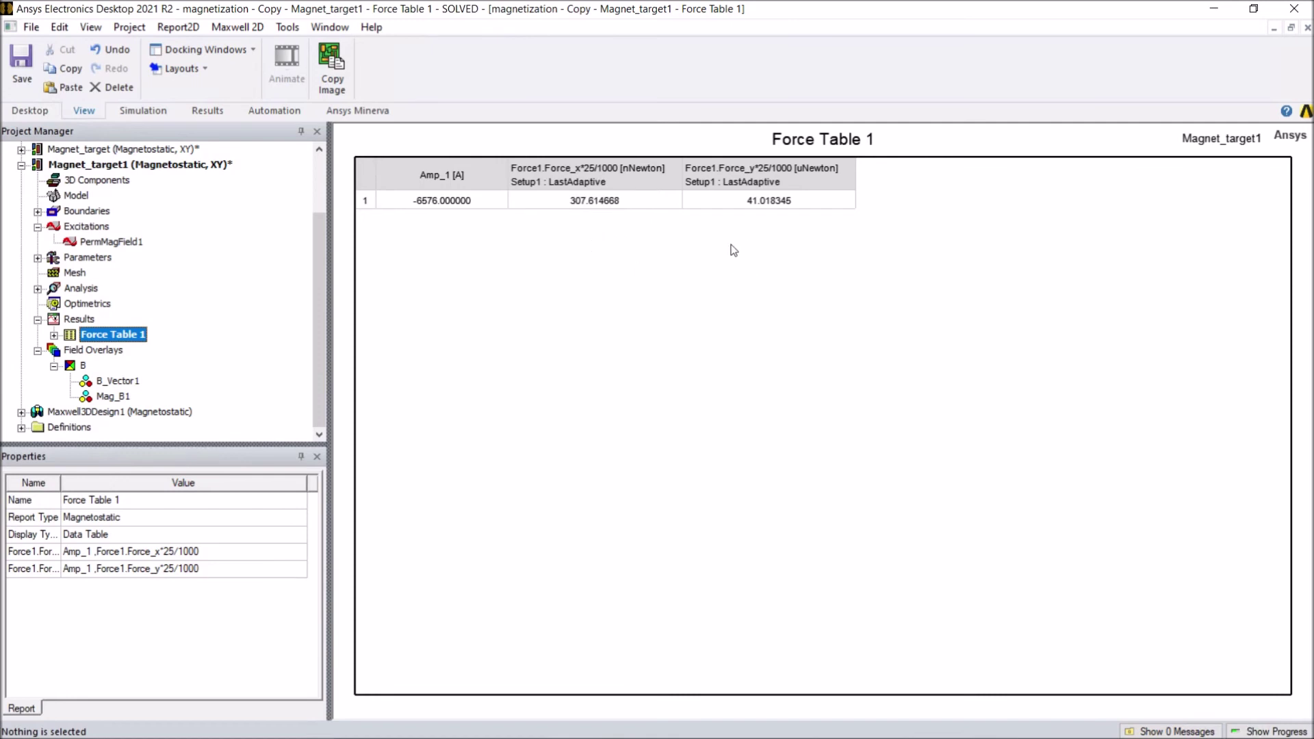
double_click(164, 168)
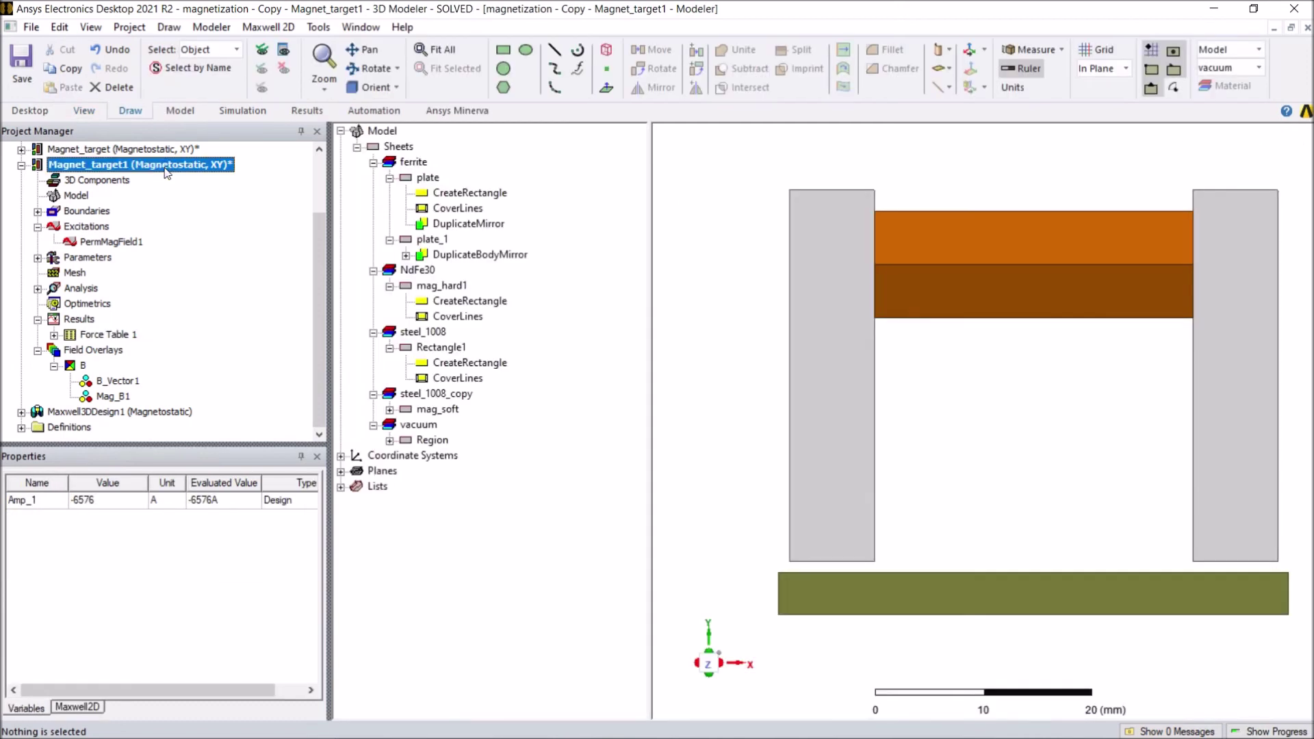